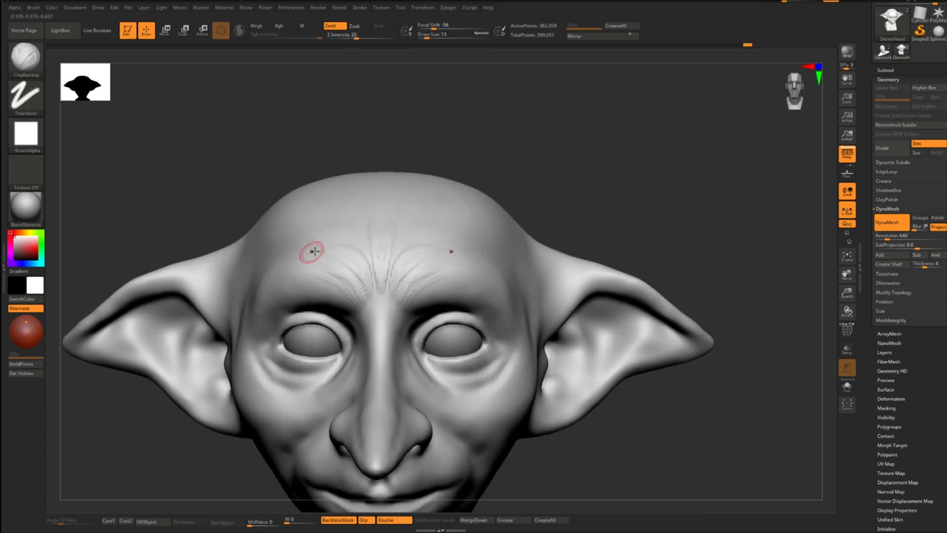
Build up curved wrinkle ridges across the forehead and along its centre line with the ClayBuildup brush.
left_click_drag(315, 251, 274, 262)
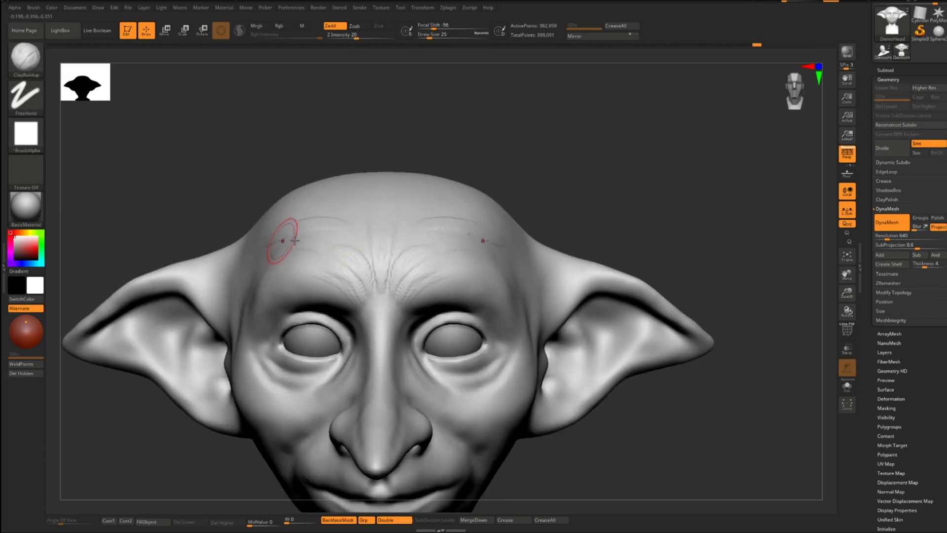
left_click_drag(379, 204, 380, 247)
right_click_drag(537, 235, 461, 237)
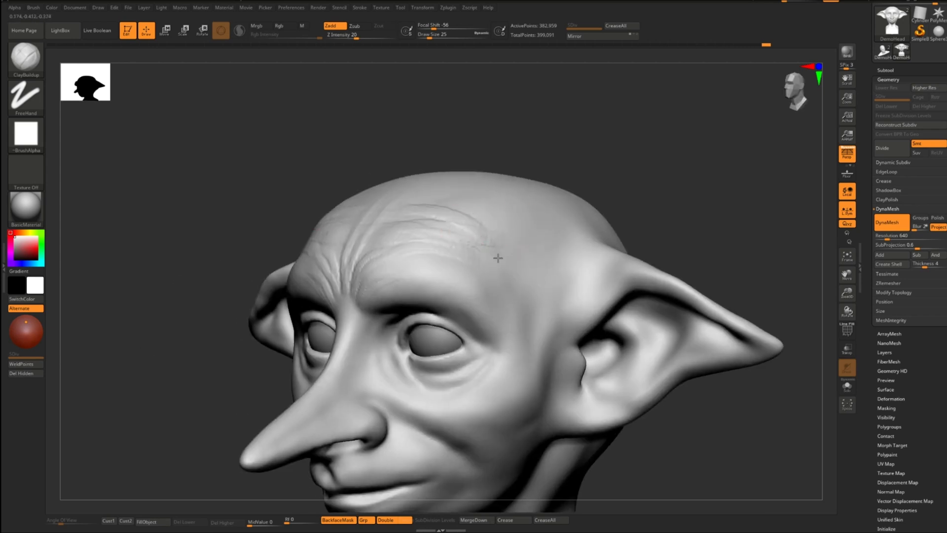
Carve fine creases between the eyebrows and across the forehead with the DamStandard brush, and smooth them into the surface.
key("b")
key("d")
key("s")
mouse_move(315, 254)
right_mouse_down()
mouse_move(349, 256)
mouse_move(327, 262)
mouse_move(323, 276)
right_mouse_up()
left_click_drag(323, 279, 332, 291, "shift")
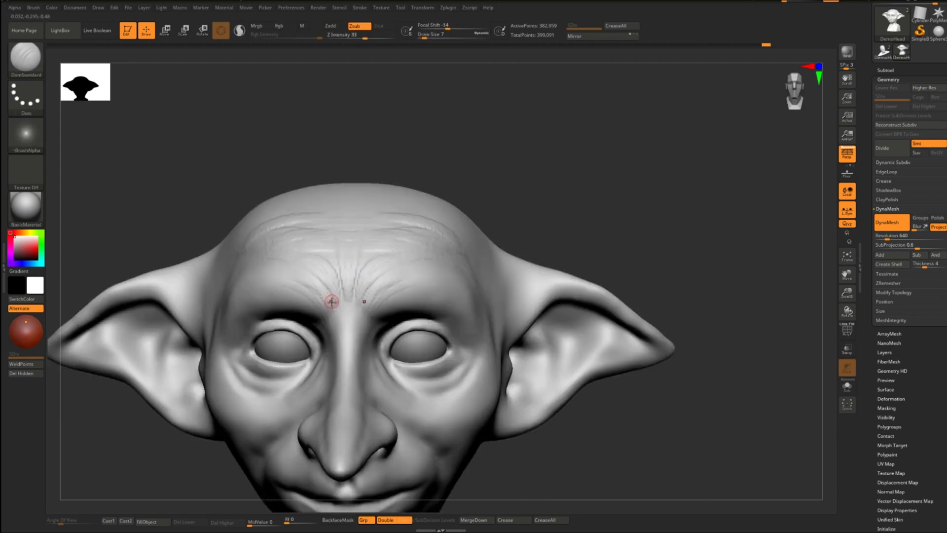
right_click_drag(353, 245, 246, 247)
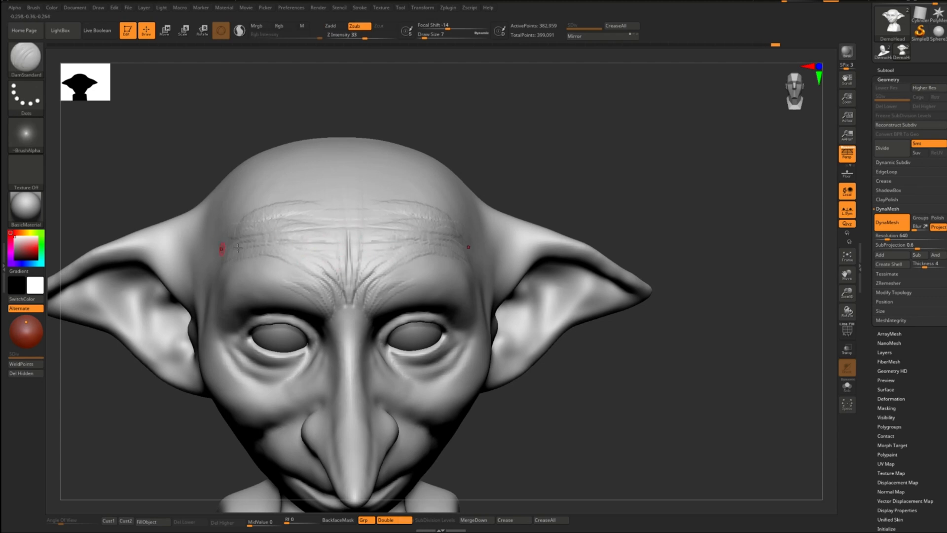
right_click_drag(346, 206, 351, 165)
left_click_drag(370, 290, 388, 212, "shift")
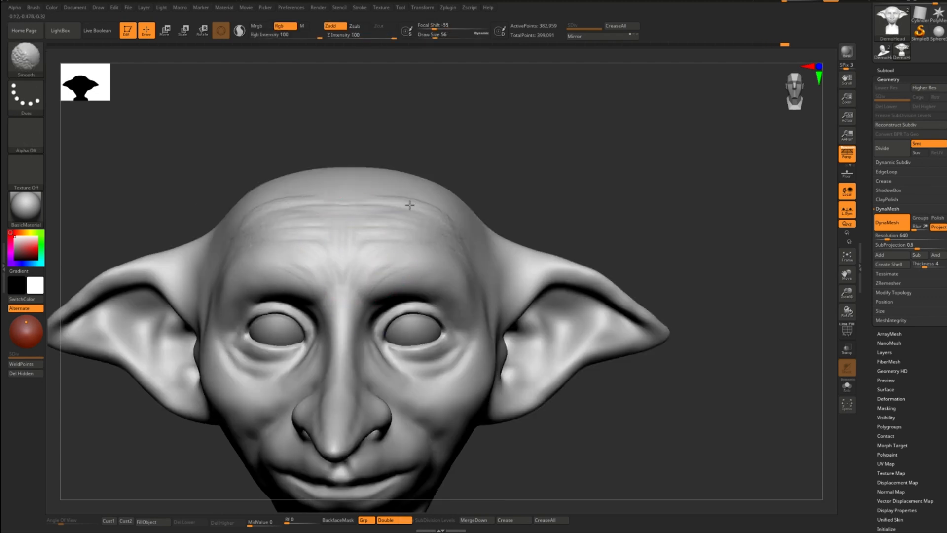
Try carving a crease on the outer cheek below the eye with DamStandard at draw size 29, and undo it.
right_click_drag(585, 264, 567, 198, "ctrl")
mouse_move(456, 221)
right_mouse_down("ctrl")
mouse_move(518, 272)
mouse_move(493, 158)
right_mouse_up("ctrl")
key("s")
left_click_drag(423, 315, 430, 316)
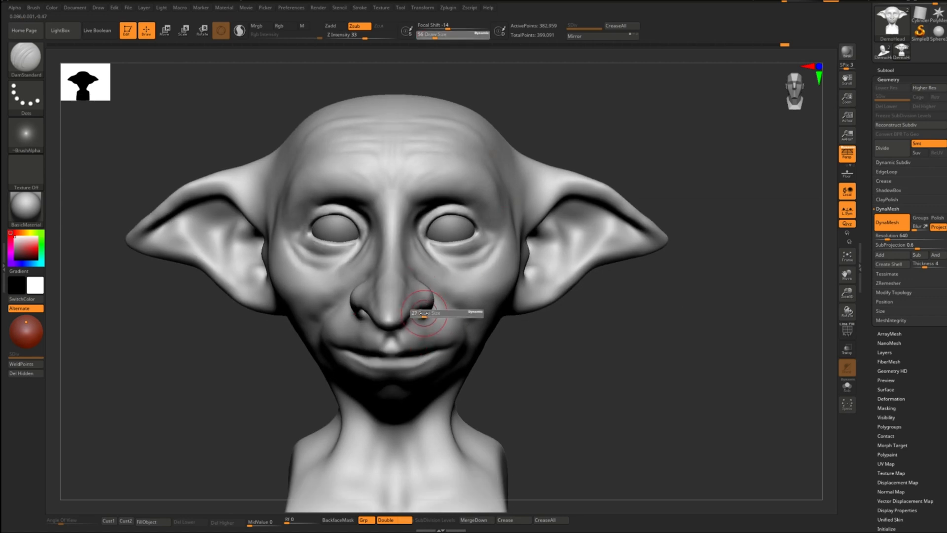
right_click_drag(345, 302, 419, 271)
mouse_move(316, 258)
right_mouse_down()
mouse_move(274, 271)
mouse_move(287, 270)
right_mouse_up()
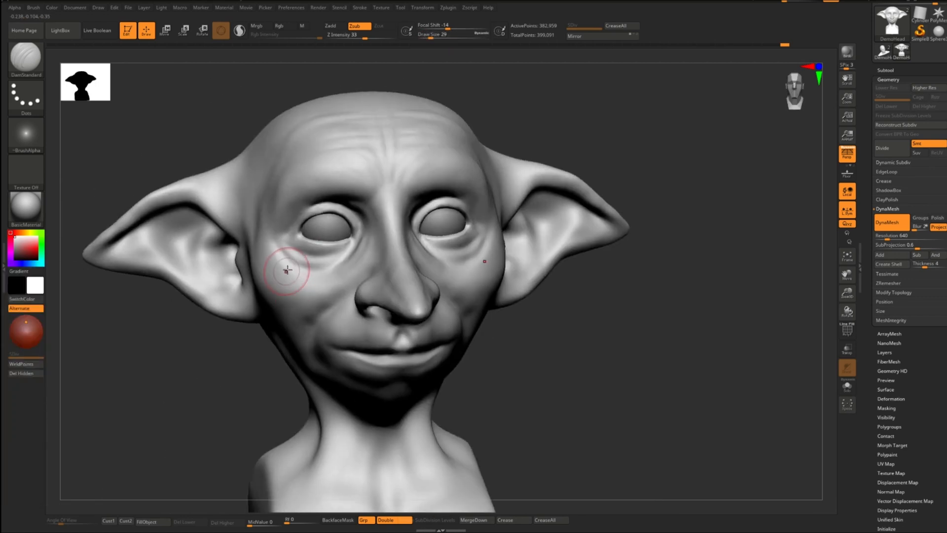
mouse_move(279, 263)
left_mouse_down()
mouse_move(270, 260)
mouse_move(276, 274)
mouse_move(275, 266)
left_mouse_up()
mouse_move(581, 222)
right_mouse_down()
mouse_move(505, 260)
mouse_move(419, 277)
right_mouse_up()
key("ctrl+z")
Carve a crease on the outer cheek below the eye with a smaller DamStandard brush.
key("bracketleft")
key("bracketleft")
mouse_move(504, 280)
left_mouse_down()
mouse_move(481, 293)
mouse_move(503, 289)
left_mouse_up()
right_click_drag(505, 284, 577, 281, "shift")
right_click_drag(332, 271, 368, 274)
Carve crow's-feet wrinkles fanning out from the outer eye corner and down the cheek with DamStandard at draw size 13.
key("s")
left_click_drag(277, 278, 276, 278)
right_click_drag(277, 276, 315, 265)
mouse_move(284, 241)
left_mouse_down()
mouse_move(271, 265)
mouse_move(251, 245)
left_mouse_up()
left_click_drag(285, 227, 266, 228)
right_click_drag(335, 277, 369, 282)
right_click_drag(279, 290, 244, 296)
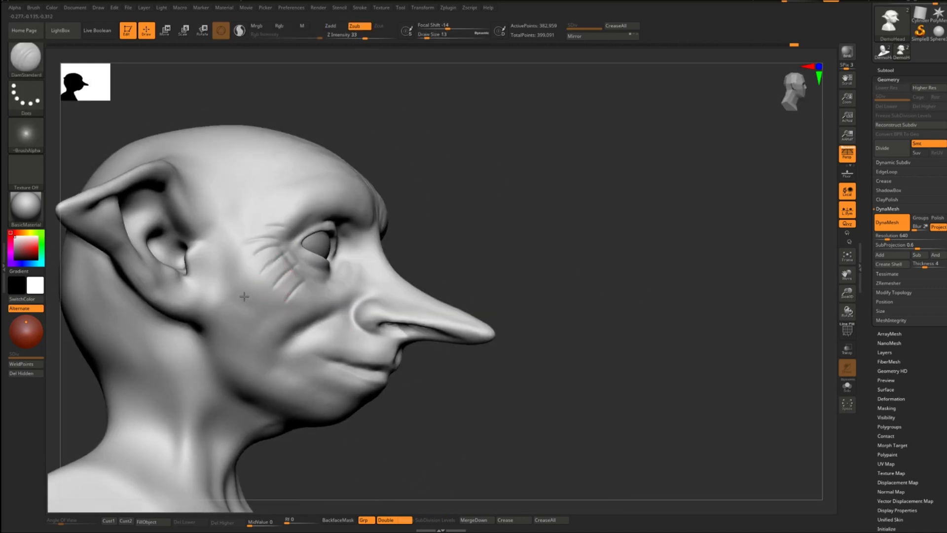
left_click_drag(273, 277, 264, 310)
Adjust the brush's draw size and smooth the face around the new cheek wrinkles.
right_click_drag(336, 269, 269, 266)
key("space")
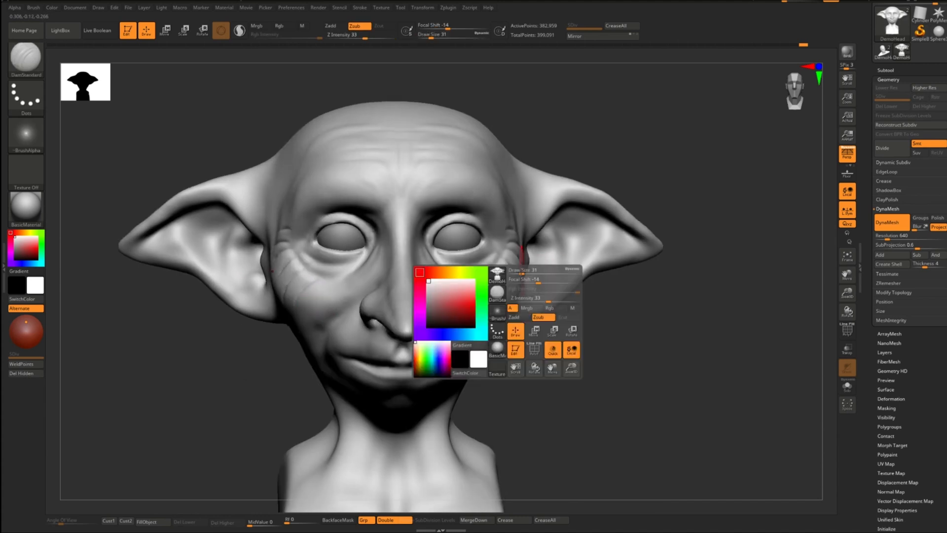
left_click_drag(515, 274, 525, 273)
right_click_drag(523, 271, 465, 268)
left_click_drag(465, 268, 404, 294, "shift")
Show the whole bust from the front and save the project.
right_click_drag(503, 291, 582, 291)
right_click_drag(584, 291, 585, 254, "ctrl")
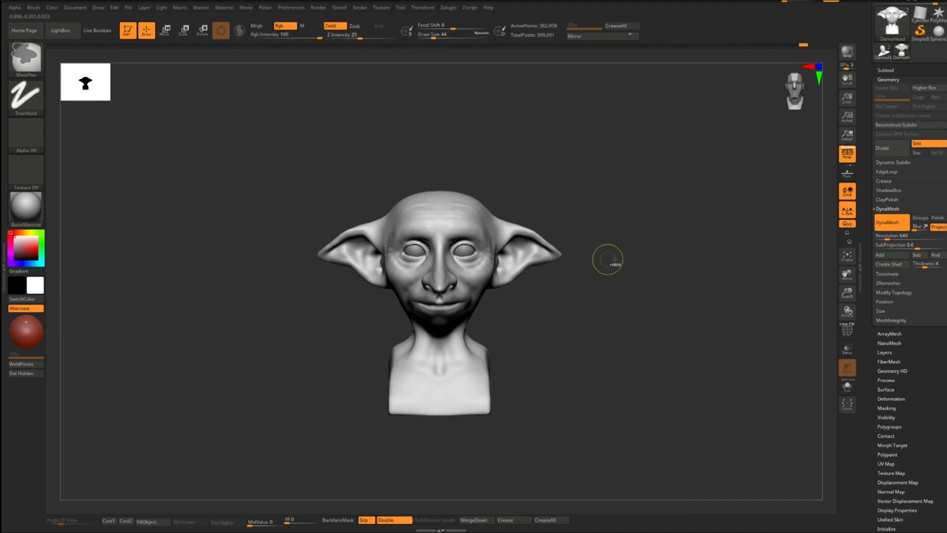
key("ctrl+s")
Select the PM3D_Sphere3D1 eyeball subtool and shift the eyeballs slightly with the Move gizmo.
right_click_drag(451, 237, 476, 339, "ctrl")
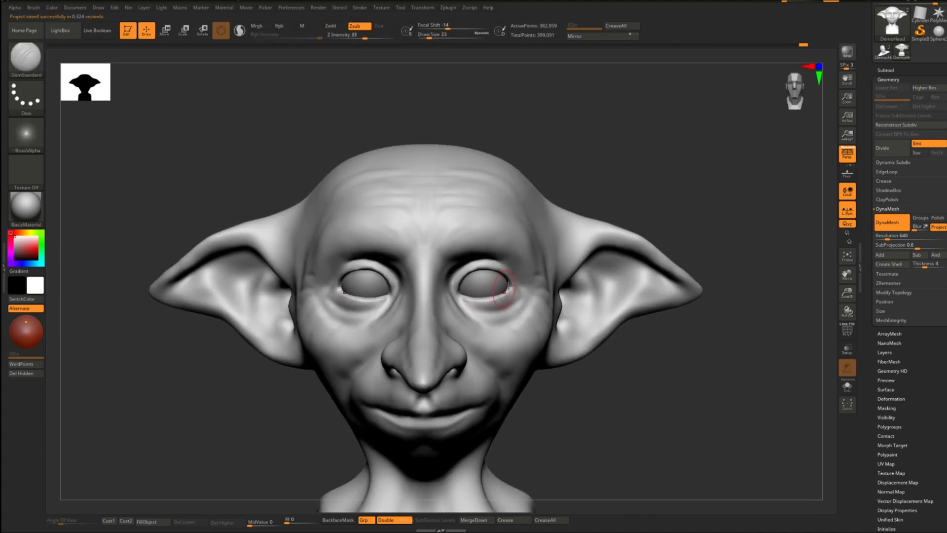
left_click(885, 70)
left_click(890, 111)
right_click_drag(493, 276, 452, 214)
right_click_drag(451, 215, 429, 365, "ctrl")
key("w")
left_click_drag(493, 279, 499, 281)
Switch back to the DemoHead subtool in Draw mode and reshape the eyelids around the eyeballs with the Move brush.
mouse_move(483, 321)
right_mouse_down()
mouse_move(532, 249)
mouse_move(514, 253)
right_mouse_up()
left_click(527, 241, "alt")
key("s")
left_click(147, 31)
key("s")
left_click_drag(531, 251, 539, 251)
key("b")
key("m")
key("v")
key("s")
right_click_drag(528, 257, 550, 236)
key("s")
left_click_drag(552, 249, 517, 234)
mouse_move(516, 232)
right_mouse_down()
mouse_move(481, 246)
mouse_move(499, 239)
right_mouse_up()
left_click_drag(498, 239, 495, 236)
Build up the skin at the inner eye corners with a small Standard brush and smooth it.
right_click_drag(495, 236, 466, 266)
key("s")
left_click_drag(465, 266, 462, 266)
mouse_move(462, 267)
right_mouse_down()
mouse_move(463, 279)
mouse_move(441, 273)
right_mouse_up()
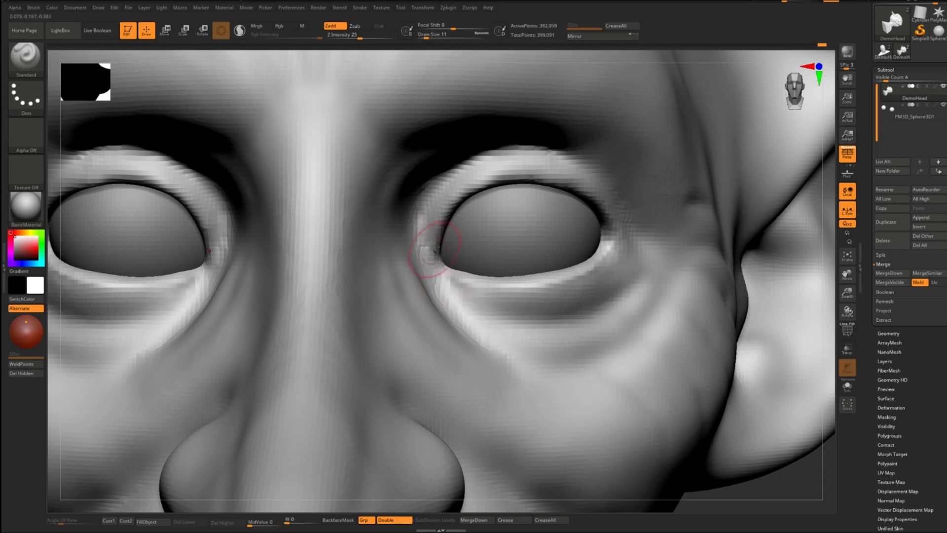
left_click_drag(434, 252, 433, 253)
left_click_drag(427, 223, 434, 292)
right_click_drag(473, 256, 436, 255)
mouse_move(434, 269)
left_mouse_down("shift")
mouse_move(443, 229)
mouse_move(436, 277)
left_mouse_up("shift")
mouse_move(468, 289)
right_mouse_down()
mouse_move(460, 250)
mouse_move(444, 233)
right_mouse_up()
left_click_drag(428, 192, 433, 170)
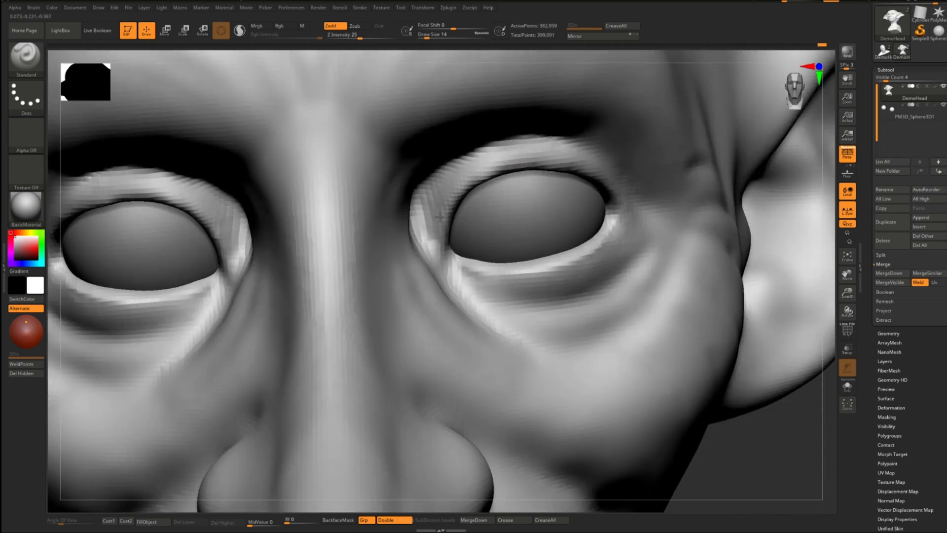
right_click_drag(434, 246, 401, 239)
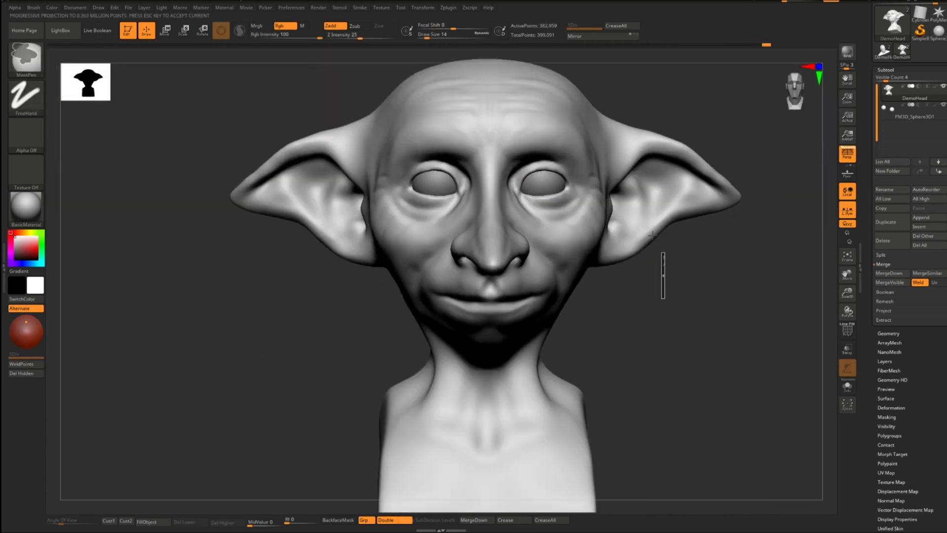
Refine the inner eye corners with the sPolish brush, and build up the tear ducts with ClayBuildup in Solo mode.
key("b")
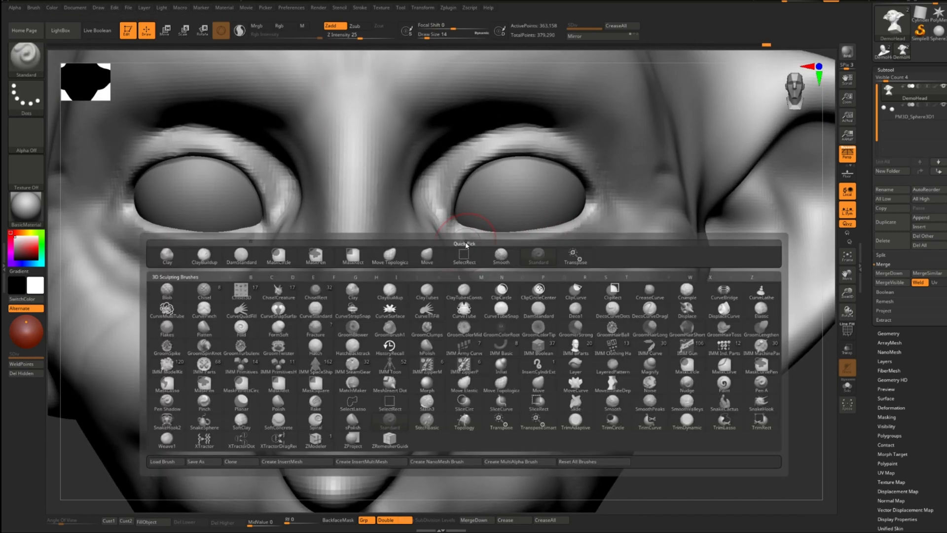
key("s")
key("p")
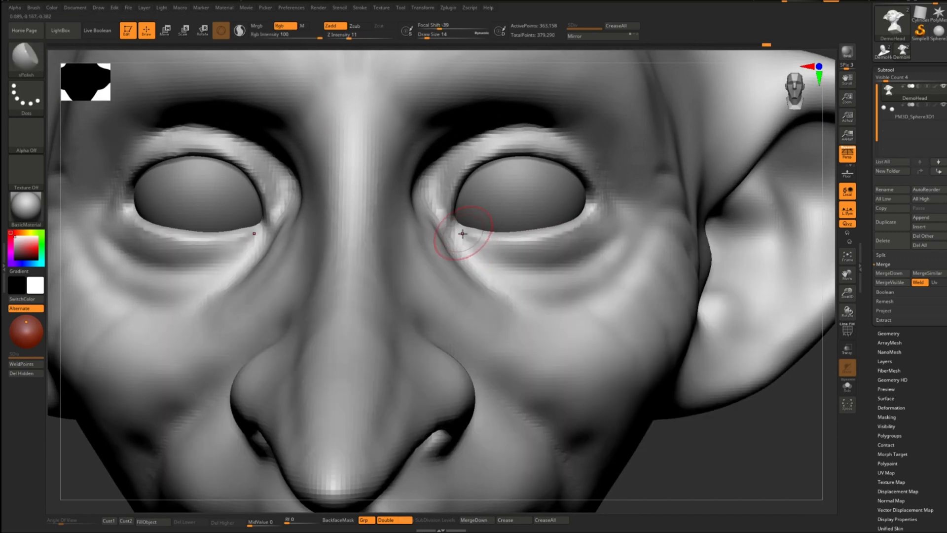
left_click(847, 387)
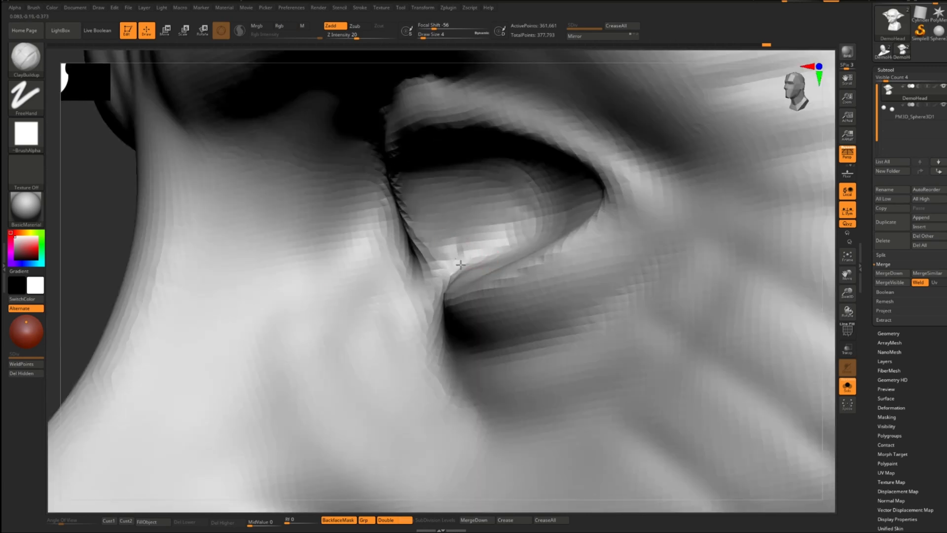
left_click_drag(460, 265, 453, 257)
mouse_move(453, 257)
right_mouse_down()
mouse_move(481, 252)
mouse_move(457, 267)
right_mouse_up()
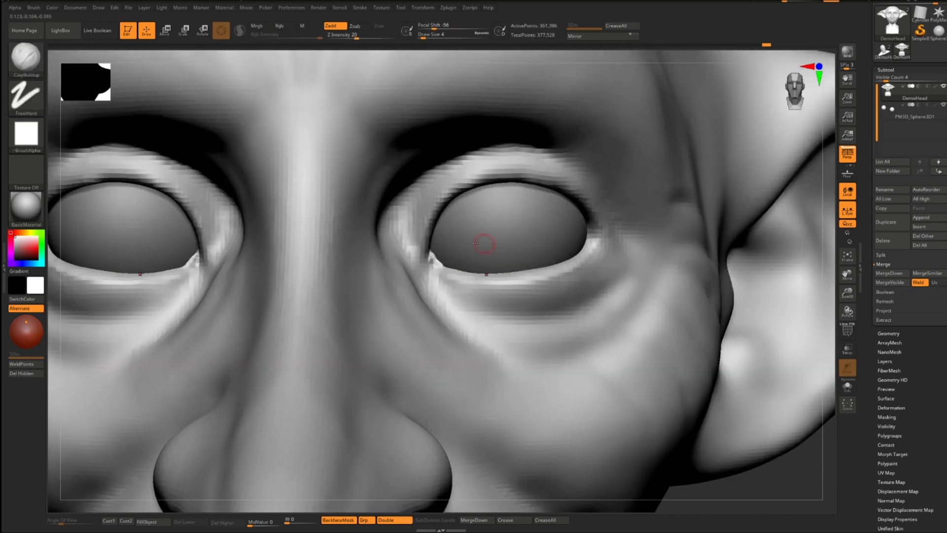
Build up the brow ridges with ClayBuildup at draw size 23, and smooth the brows and the underside of the chin.
key("s")
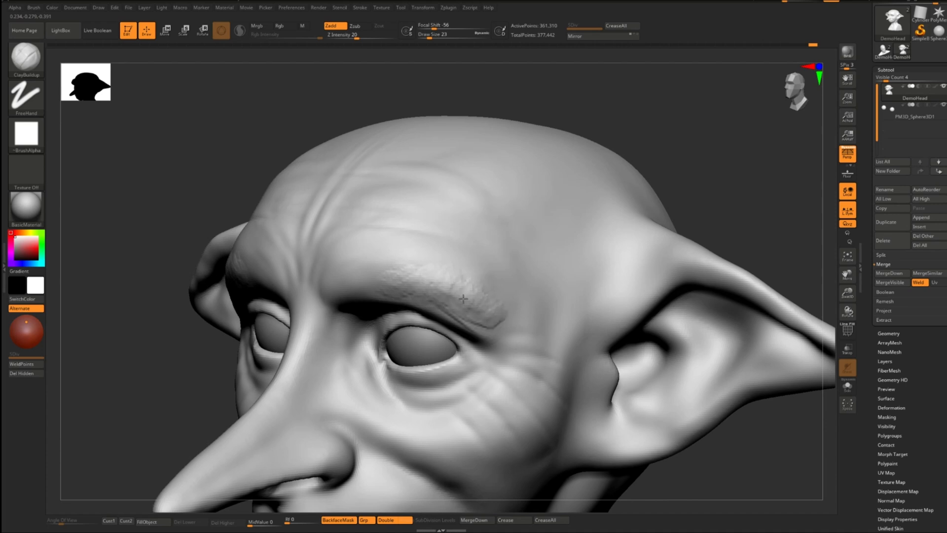
left_click_drag(463, 298, 474, 299, "shift")
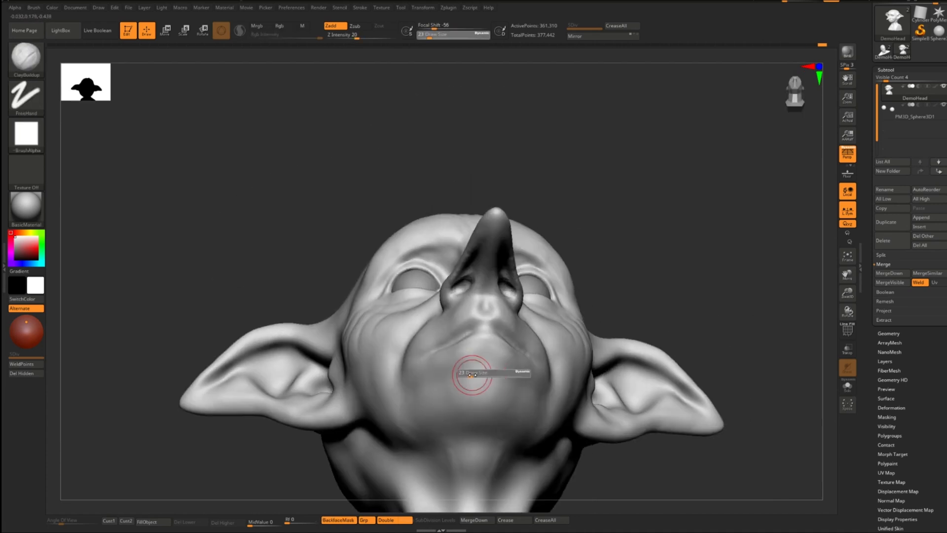
left_click_drag(443, 371, 460, 363, "shift")
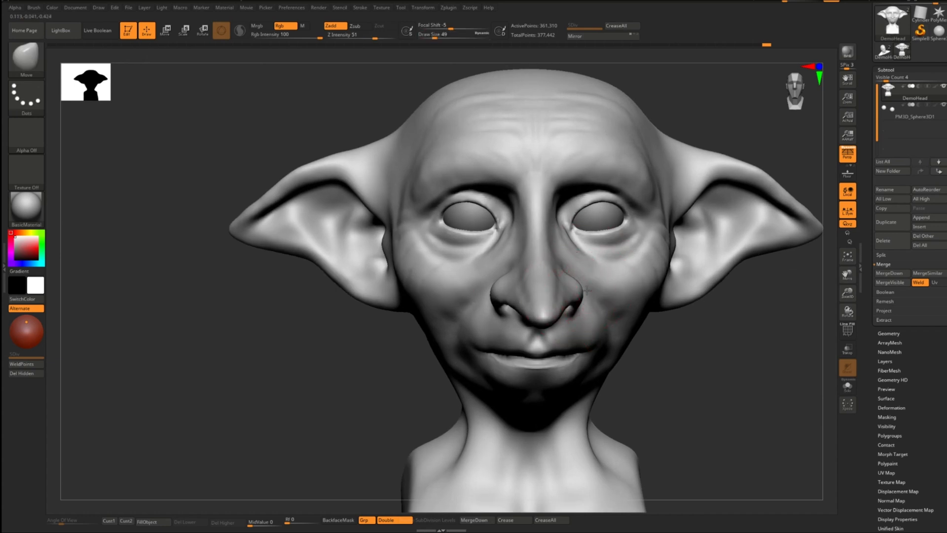
Reshape the nostril wings with the Move brush, and smooth and hollow out the nostrils with ClayBuildup.
mouse_move(586, 290)
left_mouse_down()
mouse_move(600, 182)
mouse_move(585, 247)
mouse_move(512, 270)
left_mouse_up()
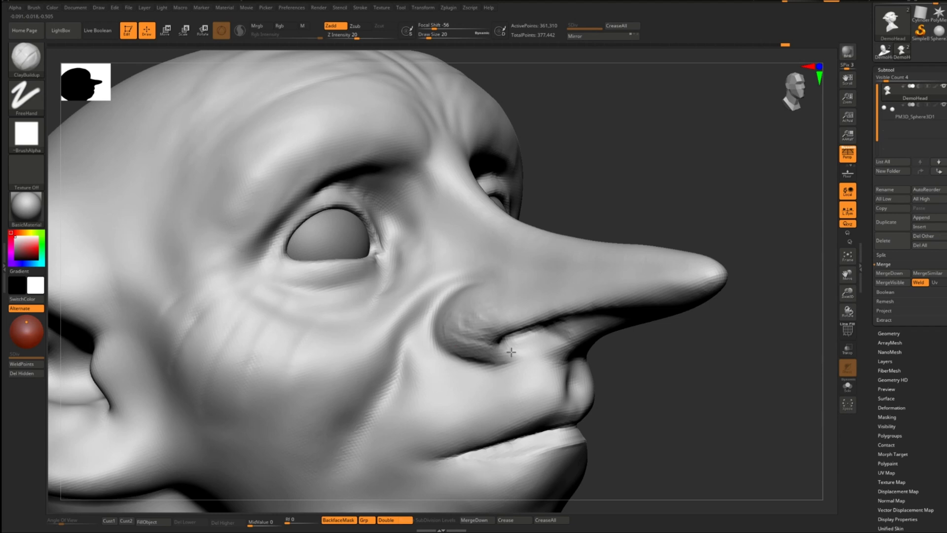
left_click_drag(479, 341, 464, 342, "shift")
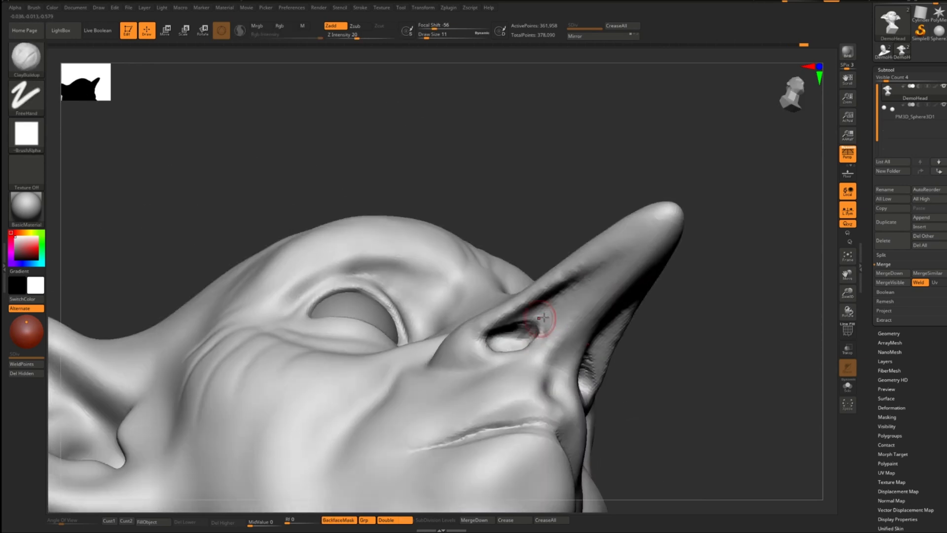
left_click_drag(559, 292, 562, 296, "alt")
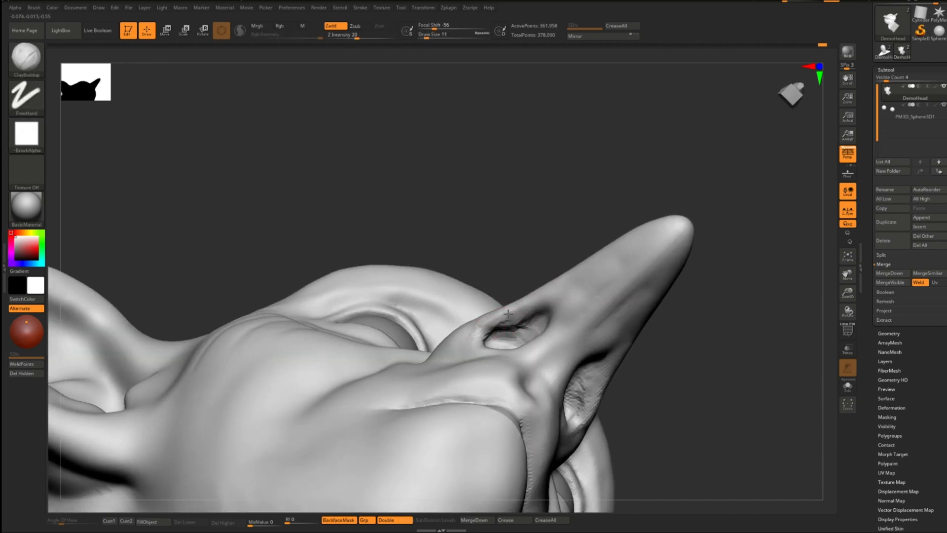
left_click_drag(641, 316, 661, 294)
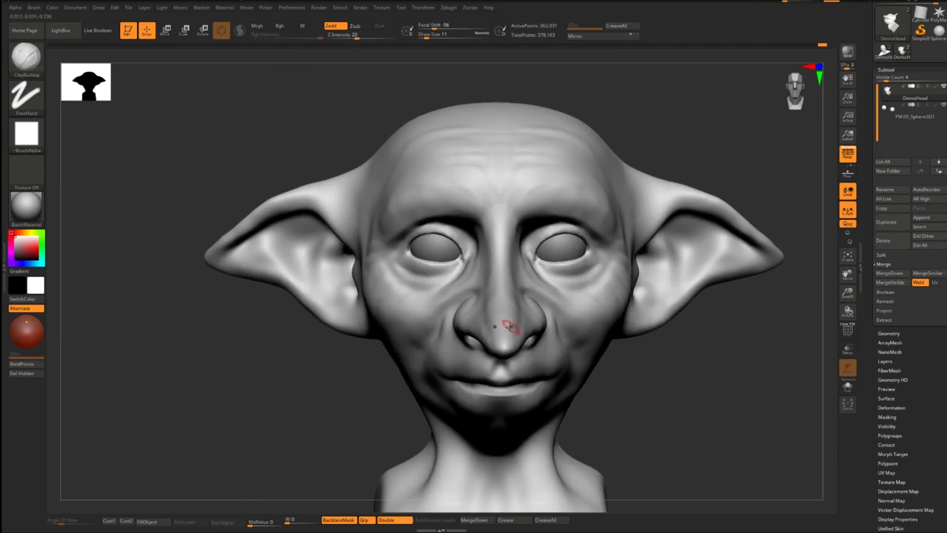
Adjust the shape of the nostril wing from the side with a small Move brush.
key("s")
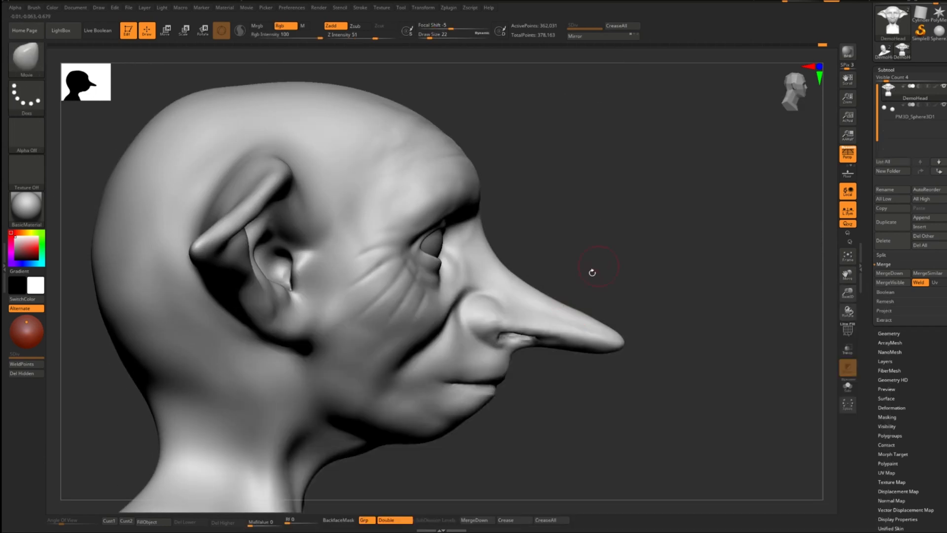
key("s")
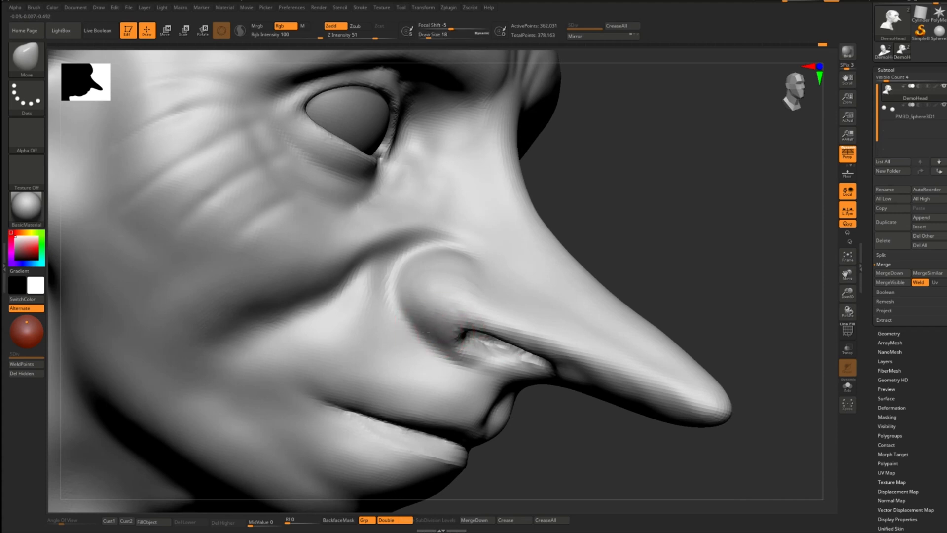
left_click_drag(429, 313, 493, 345)
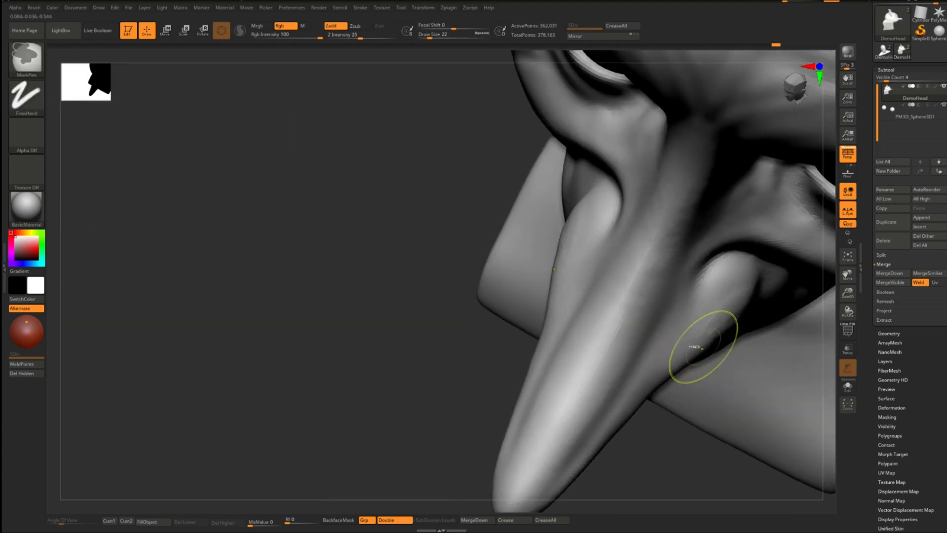
Refine the nose's width from above with the Move brush at draw size 68.
key("s")
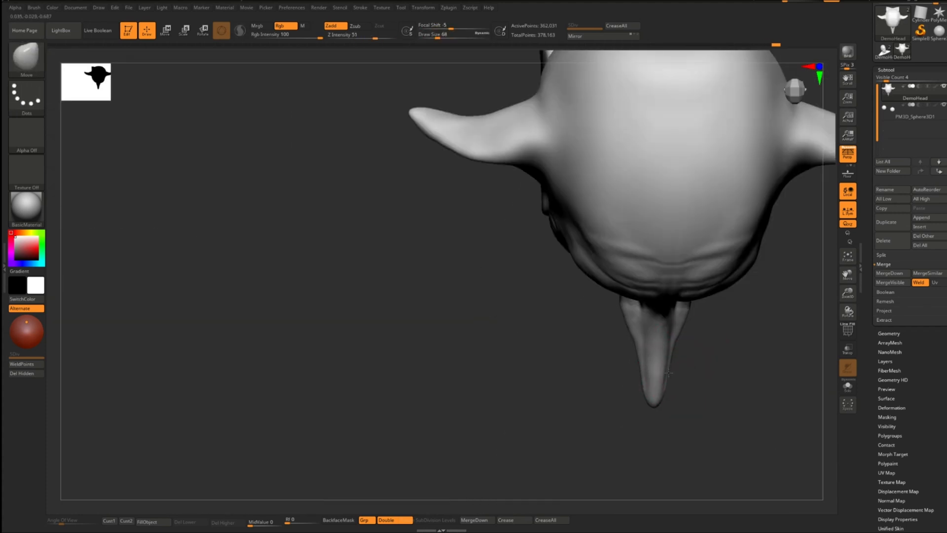
left_click_drag(668, 372, 651, 395)
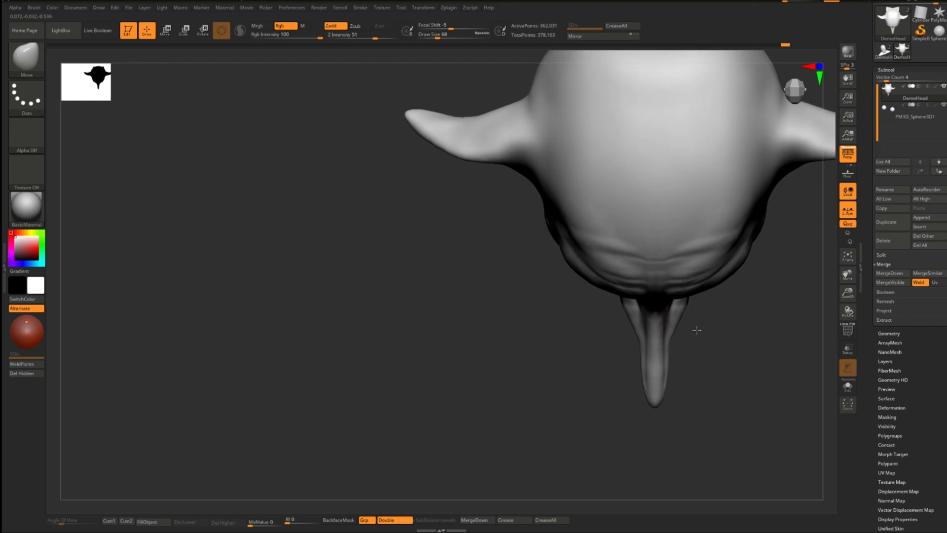
key("s")
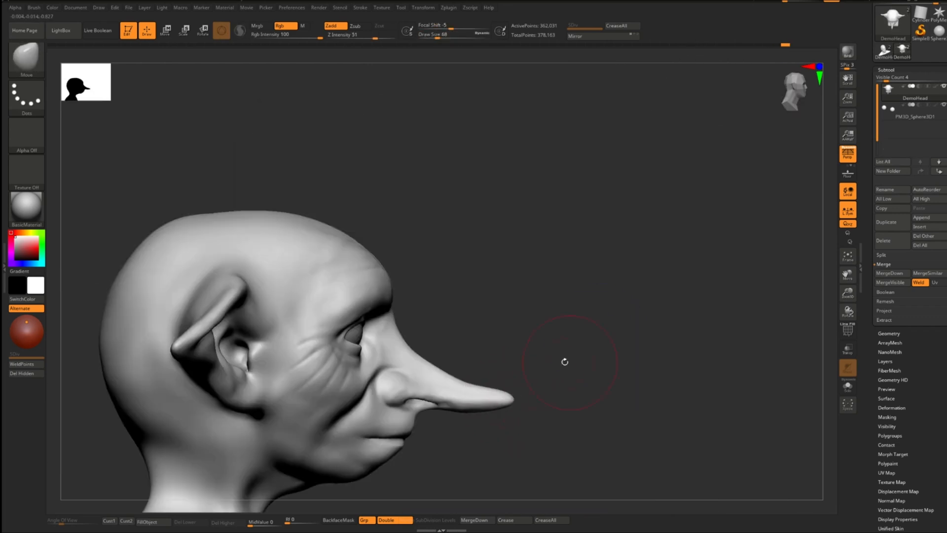
Shorten the long nose by pushing its tip back toward the face with the Move brush.
left_click_drag(564, 362, 629, 297, "alt")
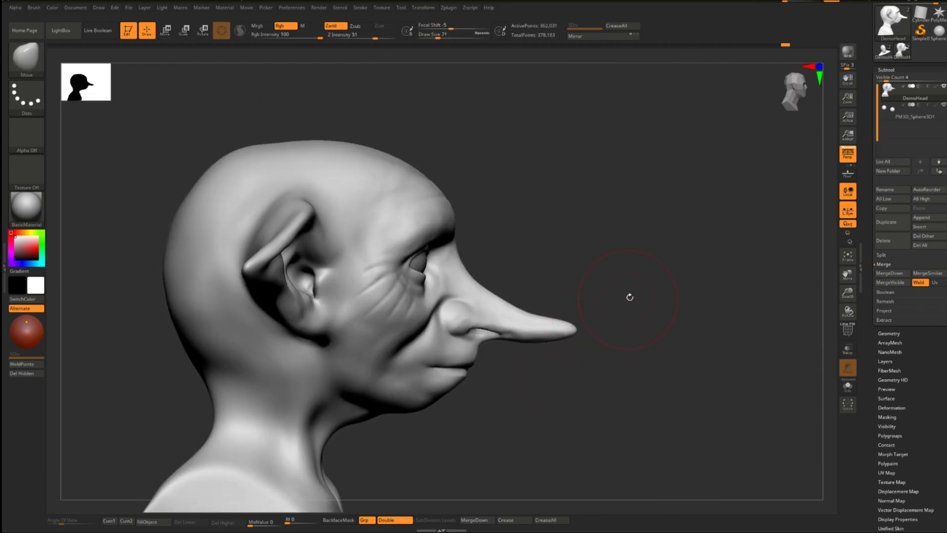
key("s")
left_click_drag(573, 330, 551, 325)
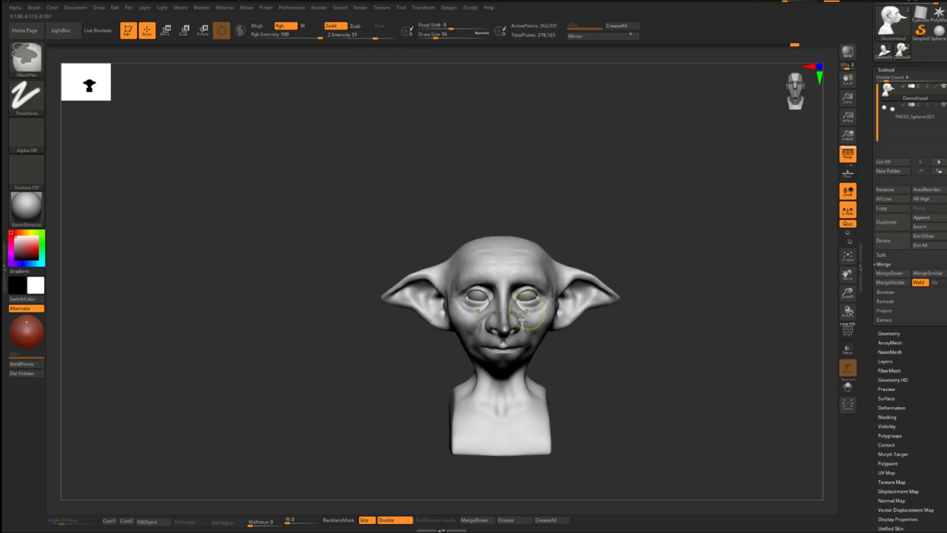
key("f")
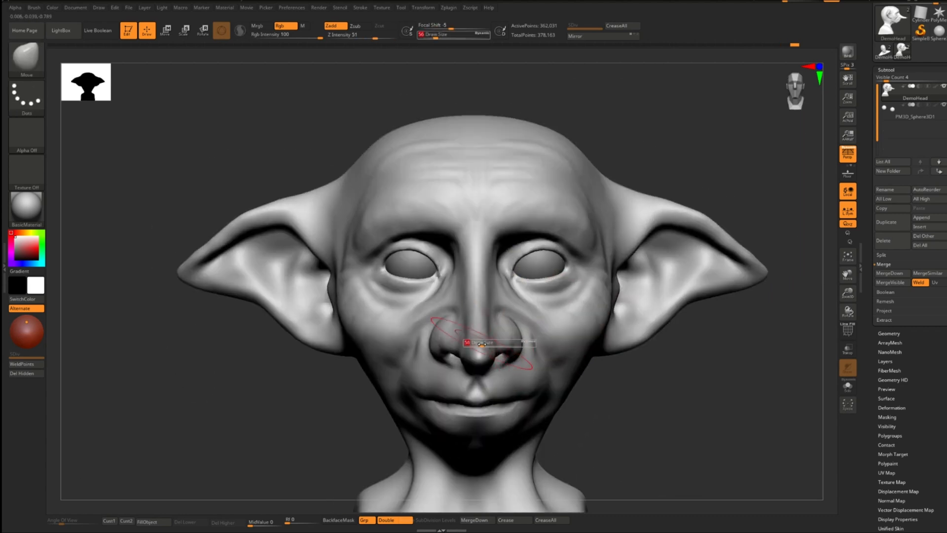
scroll(507, 313, "up", 2)
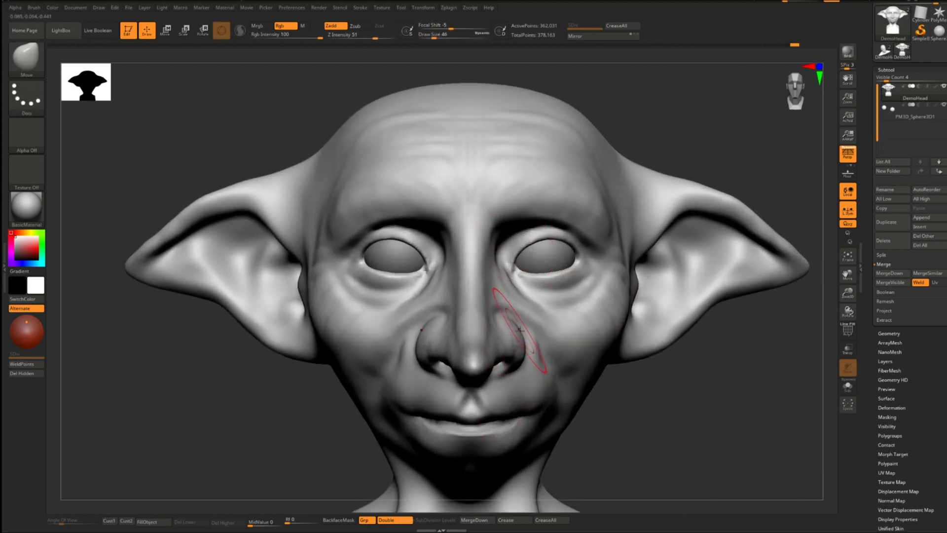
Refine the shape of the nostril wings from the front and side with the Move brush at about draw size 44.
left_click_drag(523, 362, 516, 354)
mouse_move(212, 464)
left_mouse_down()
mouse_move(41, 482)
mouse_move(217, 463)
left_mouse_up()
mouse_move(680, 395)
left_mouse_down("alt")
mouse_move(644, 318)
mouse_move(597, 419)
mouse_move(582, 375)
left_mouse_up("alt")
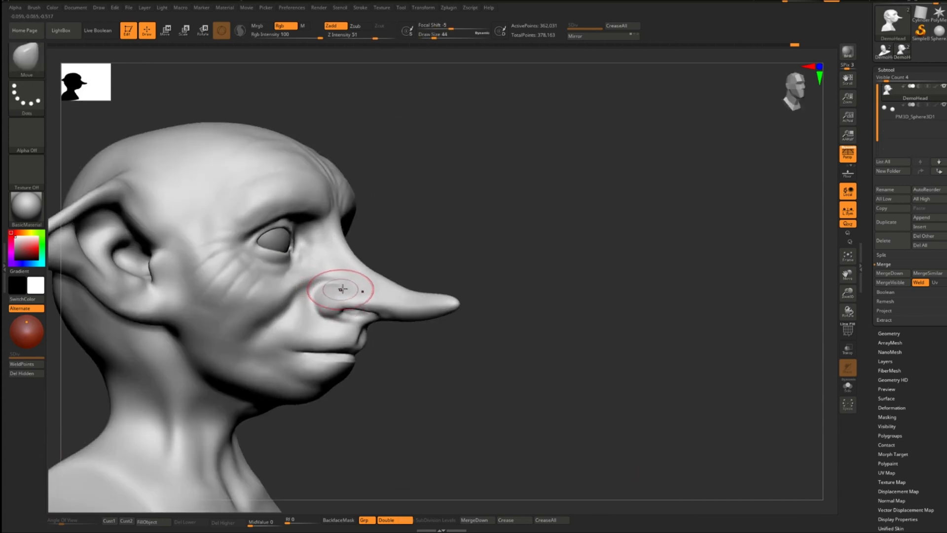
key("space")
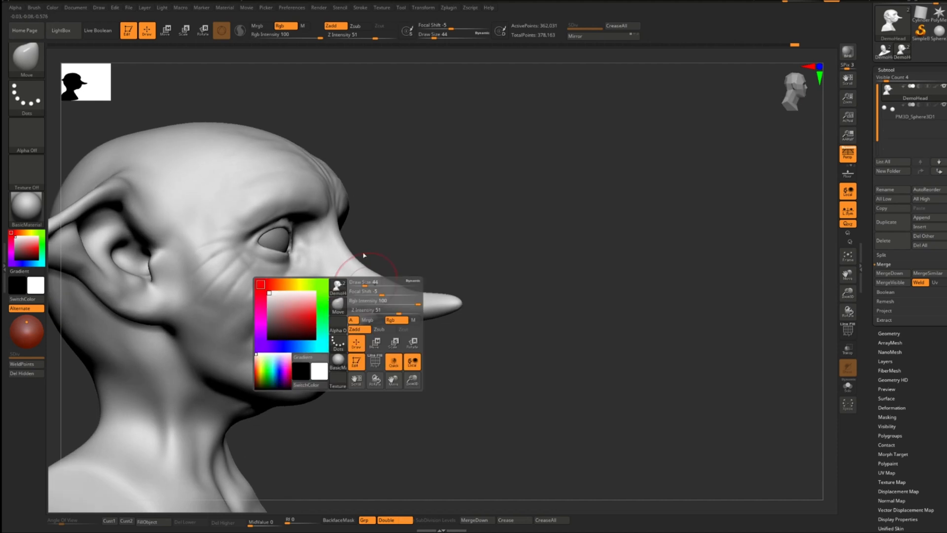
mouse_move(605, 200)
left_mouse_down("alt")
mouse_move(446, 167)
mouse_move(476, 170)
left_mouse_up("alt")
Sharpen the creases around the nostrils and cheeks with a small DamStandard brush.
key("b")
key("d")
key("s")
key("bracketleft")
key("bracketleft")
left_click_drag(259, 300, 357, 321)
left_click_drag(476, 197, 444, 198)
left_click_drag(347, 319, 284, 302)
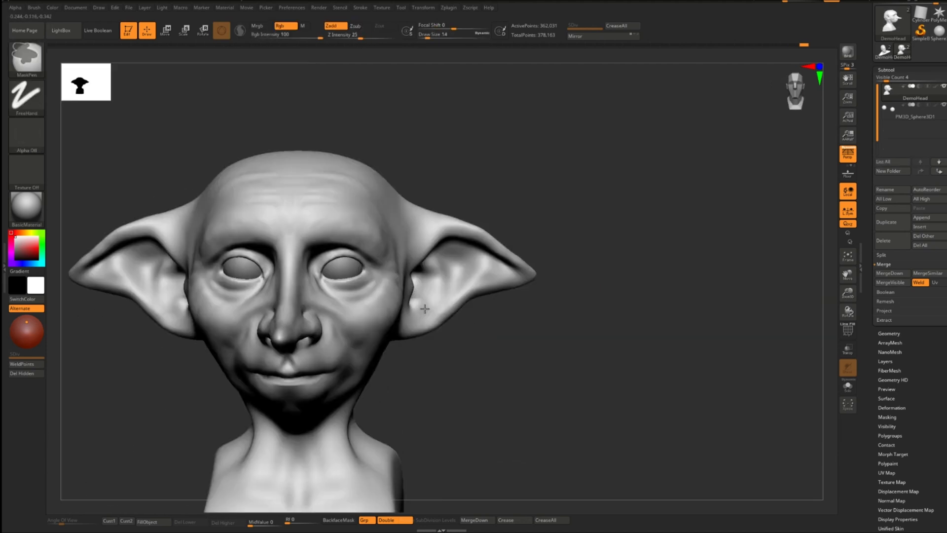
key("s")
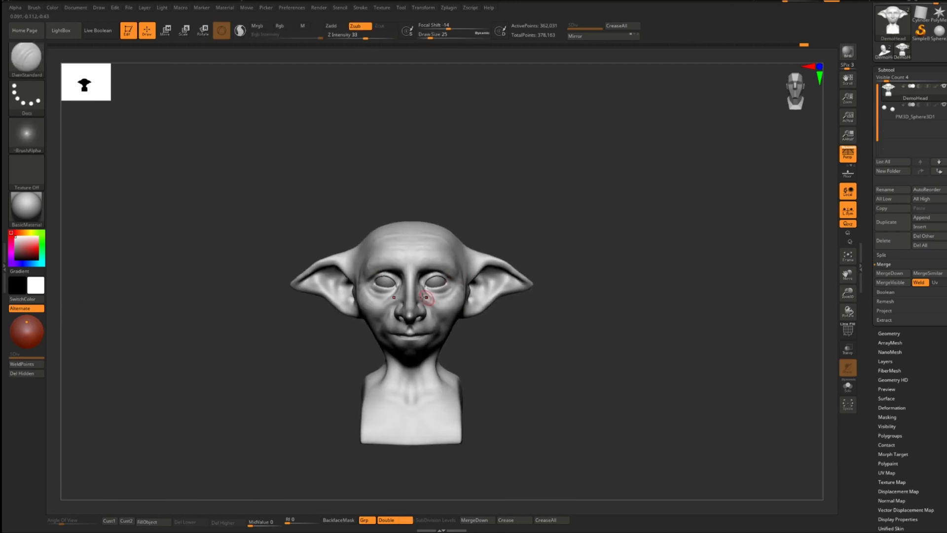
Build up the chin below the lower lip with the ClayBuildup brush at draw size 44, and smooth it.
mouse_move(422, 295)
right_mouse_down()
mouse_move(449, 254)
mouse_move(471, 275)
right_mouse_up()
key("b")
key("c")
key("b")
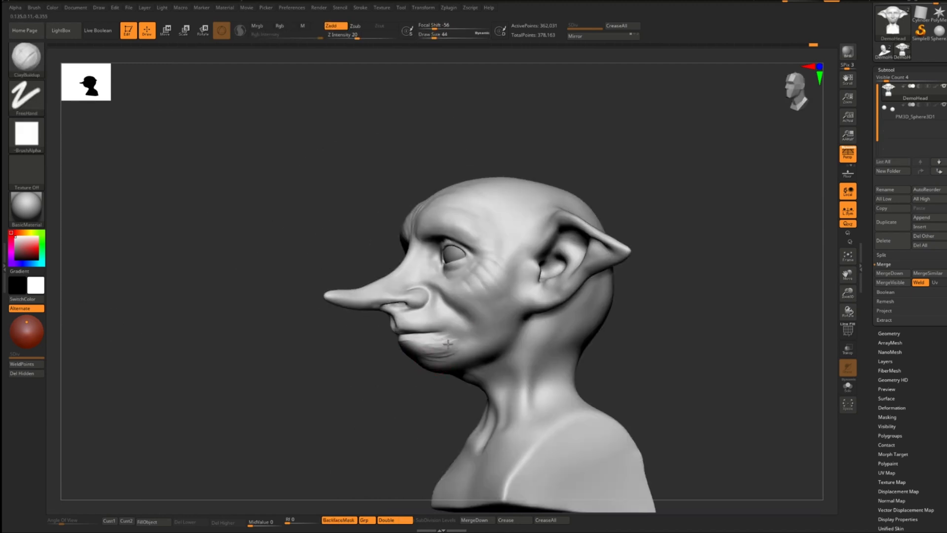
mouse_move(448, 344)
right_mouse_down()
mouse_move(400, 361)
mouse_move(410, 346)
right_mouse_up()
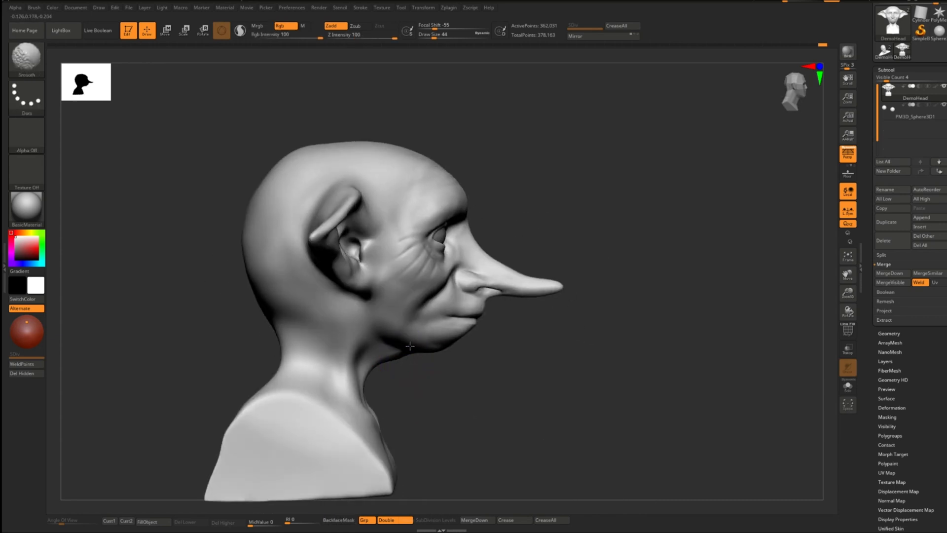
Adjust the side profile of the neck and lower face with the Move brush at draw size 54.
right_click_drag(331, 295, 365, 337, "alt")
key("b")
key("m")
key("v")
key("s")
mouse_move(308, 370)
left_mouse_down()
mouse_move(318, 370)
mouse_move(312, 341)
left_mouse_up()
mouse_move(351, 363)
right_mouse_down("ctrl")
mouse_move(577, 290)
mouse_move(539, 302)
mouse_move(594, 349)
mouse_move(522, 323)
right_mouse_up("ctrl")
key("b")
key("m")
key("v")
left_click_drag(525, 348, 528, 340)
right_click_drag(528, 340, 528, 310, "ctrl")
mouse_move(528, 309)
right_mouse_down("alt")
mouse_move(451, 300)
mouse_move(535, 285)
right_mouse_up("alt")
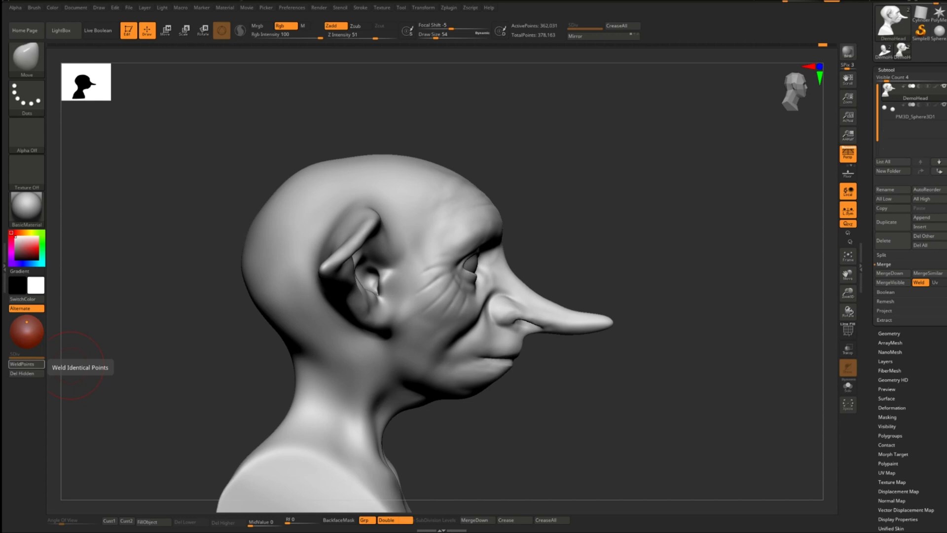
Add subtle volume to the face with the Standard brush and smooth the strokes.
left_click_drag(212, 296, 509, 259)
right_click_drag(509, 259, 442, 294, "ctrl")
key("b")
key("s")
key("t")
key("s")
left_click_drag(436, 286, 426, 286)
left_click_drag(460, 258, 448, 286)
right_click_drag(448, 246, 481, 249)
left_click_drag(404, 268, 421, 292, "shift")
right_click_drag(420, 292, 461, 247)
Remesh the head with DynaMesh to even out its topology.
left_click_drag(457, 330, 340, 298)
right_click_drag(339, 298, 345, 222)
left_click_drag(345, 310, 449, 314)
right_click_drag(448, 314, 423, 395)
left_click_drag(379, 380, 457, 409)
left_click_drag(323, 410, 339, 441, "ctrl")
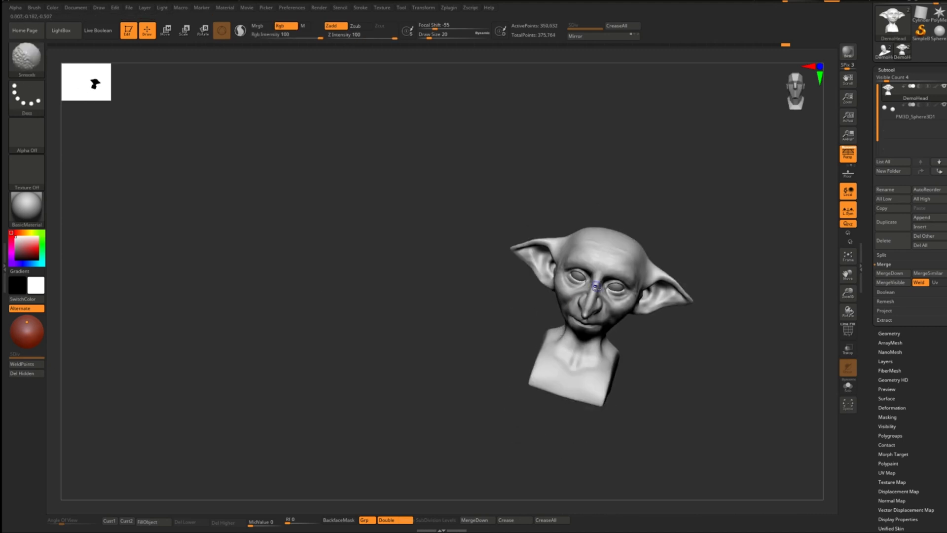
Raise the upper eyelids slightly with the Move brush at draw size 31.
right_click_drag(572, 276, 626, 302)
right_click_drag(634, 338, 616, 321)
key("f")
key("b")
key("m")
key("v")
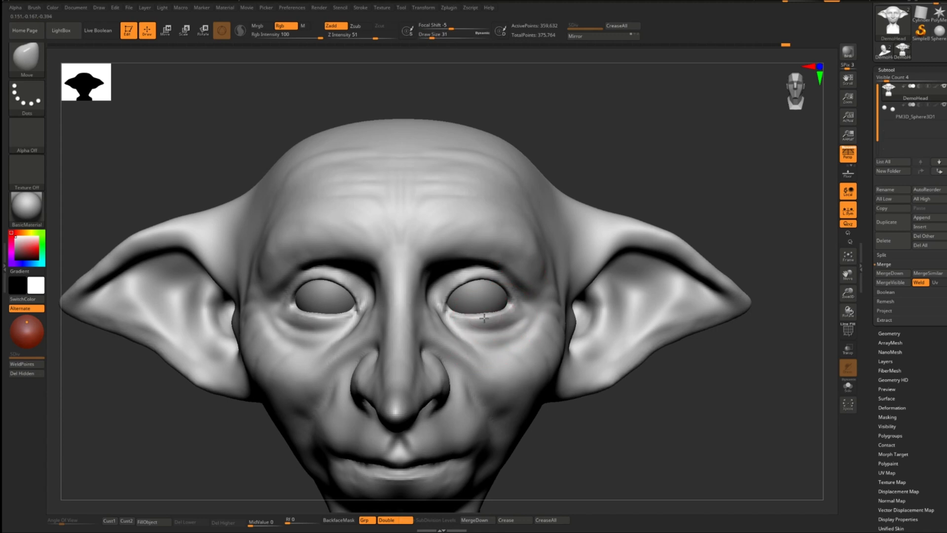
left_click_drag(477, 287, 477, 281)
mouse_move(477, 282)
right_mouse_down("ctrl")
mouse_move(487, 222)
mouse_move(70, 268)
right_mouse_up("ctrl")
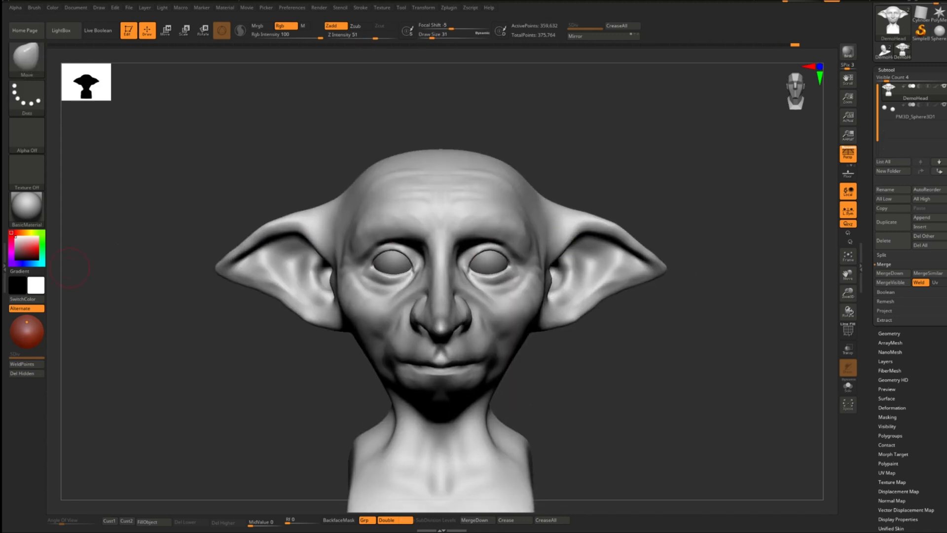
Build up the cheek beside the corner of the mouth with the ClayBuildup brush.
mouse_move(582, 294)
right_mouse_down()
mouse_move(590, 294)
mouse_move(572, 296)
right_mouse_up()
right_click_drag(488, 321, 492, 358, "ctrl")
key("b")
key("c")
key("b")
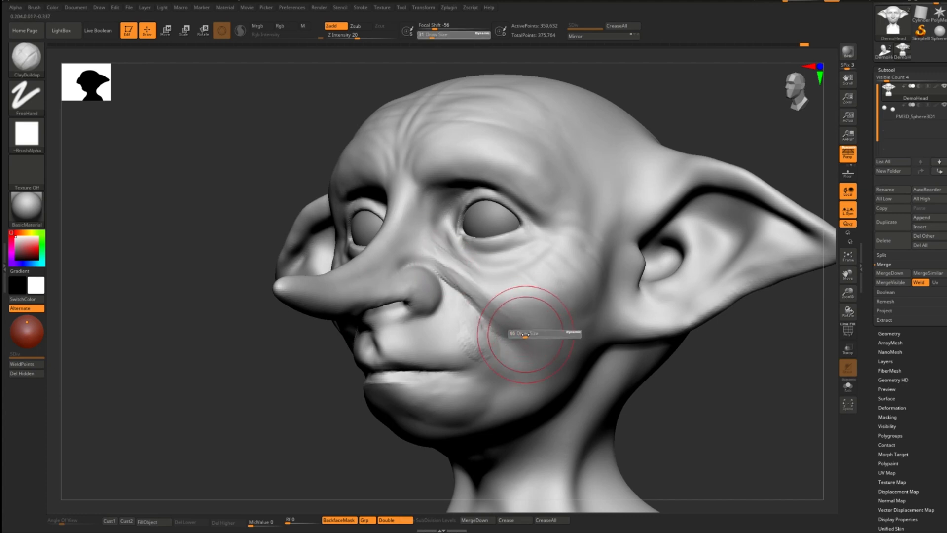
left_click_drag(524, 335, 545, 324)
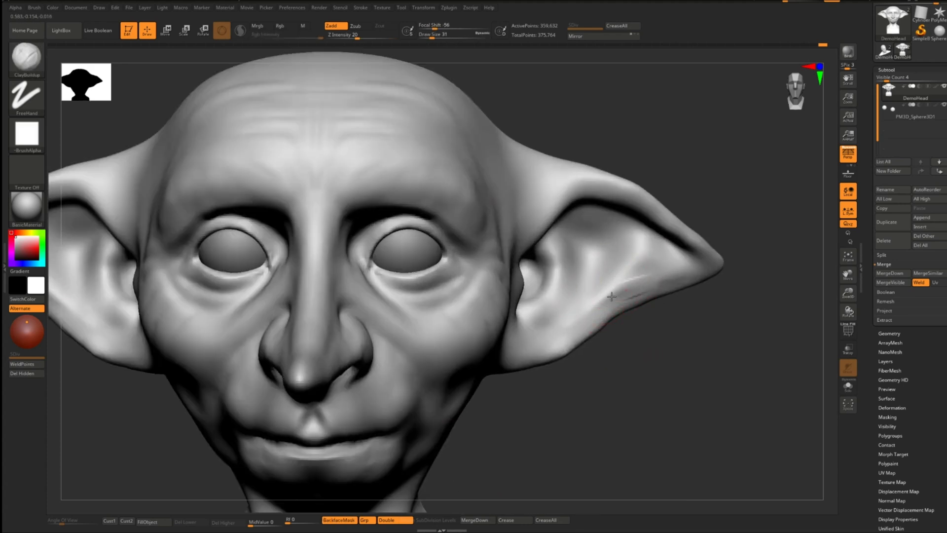
Thicken the lower rim of the ears with ClayBuildup at draw size 18, and smooth the strokes.
left_click_drag(611, 296, 574, 317, "shift")
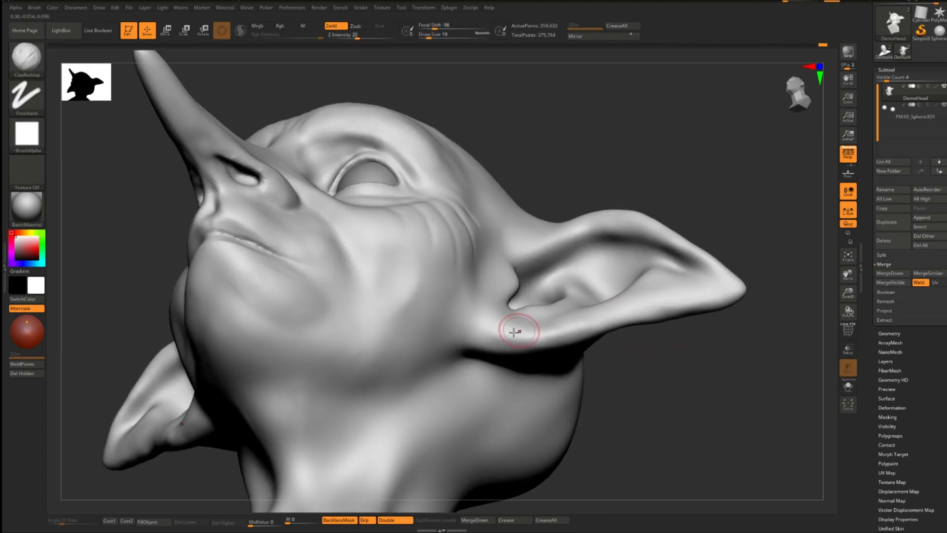
left_click_drag(518, 323, 636, 326)
mouse_move(582, 330)
left_mouse_down()
mouse_move(685, 298)
mouse_move(727, 306)
left_mouse_up()
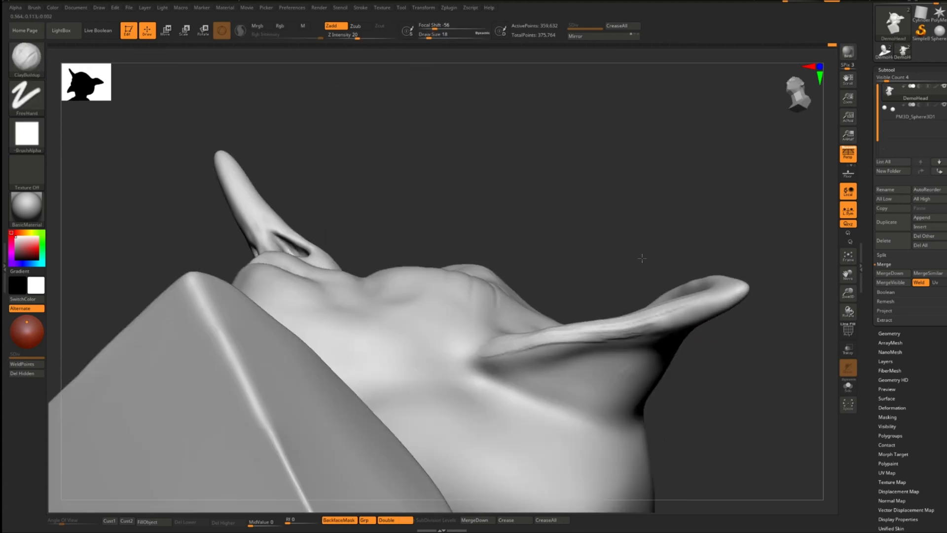
mouse_move(642, 258)
left_mouse_down()
mouse_move(655, 328)
mouse_move(572, 255)
mouse_move(557, 261)
mouse_move(582, 195)
mouse_move(585, 224)
left_mouse_up()
key("shift")
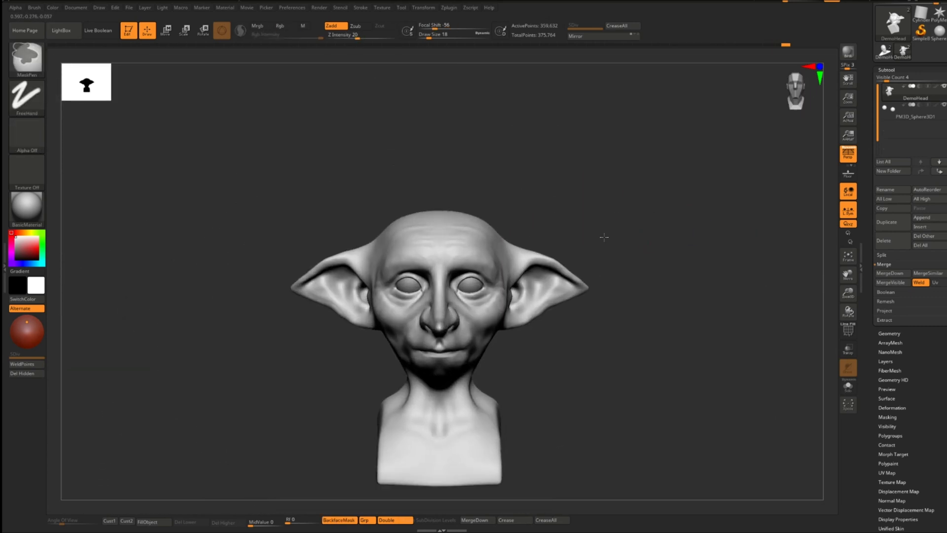
Build up skin folds where the ears join the head with ClayBuildup at draw size 18.
left_click_drag(524, 341, 516, 351)
left_click_drag(526, 319, 511, 387)
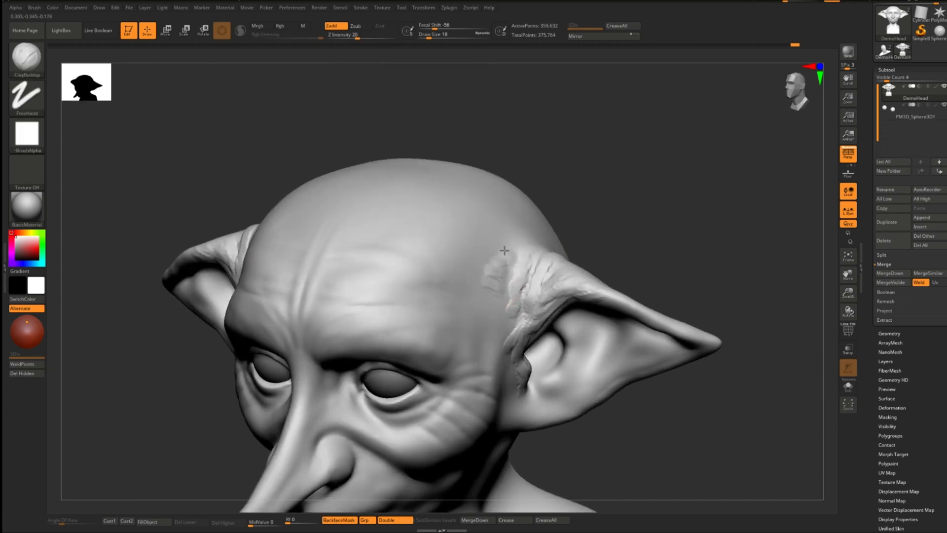
left_click_drag(504, 250, 481, 284)
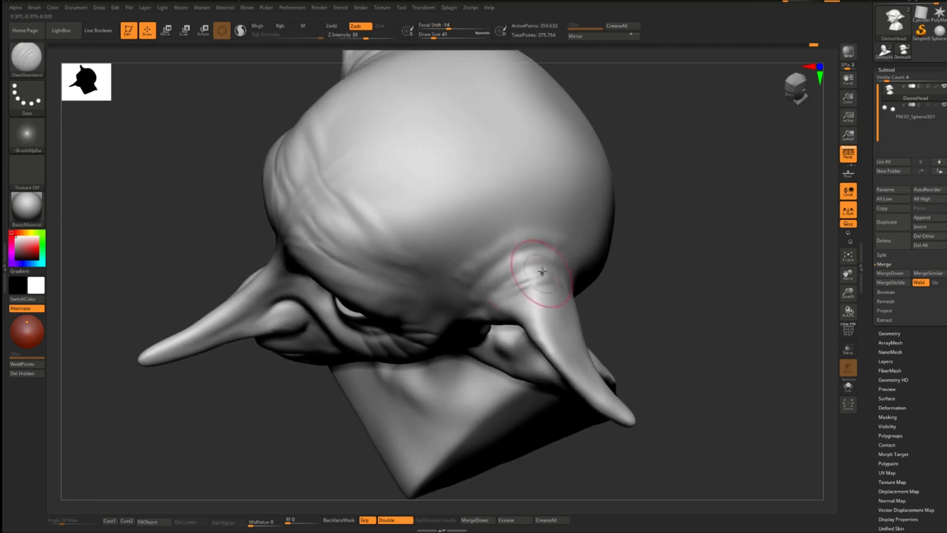
Smooth the folds above the ear base and carve creases between them with the DamStandard brush.
left_click_drag(543, 271, 488, 280, "shift")
key("b")
key("d")
key("s")
key("s")
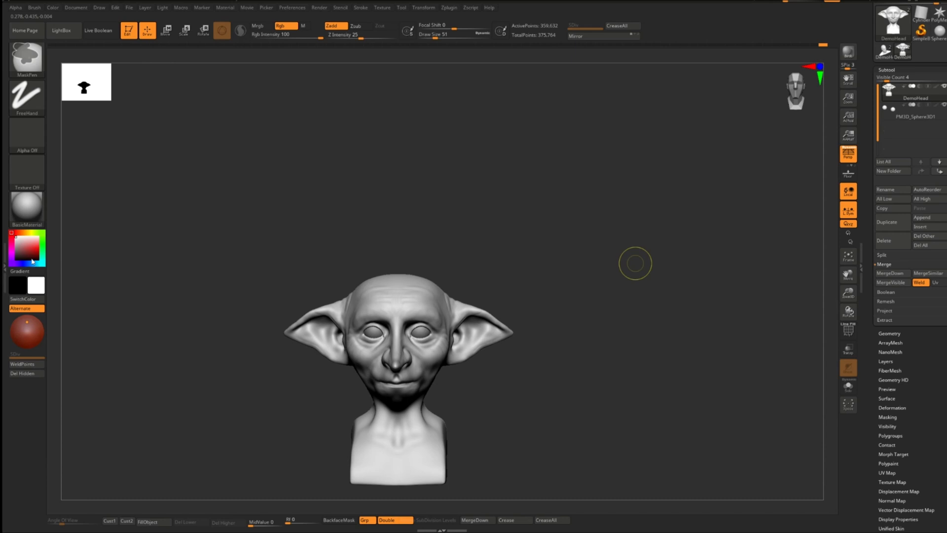
Save the project, and smooth the ClayBuildup volume added along the long nose.
key("ctrl+s")
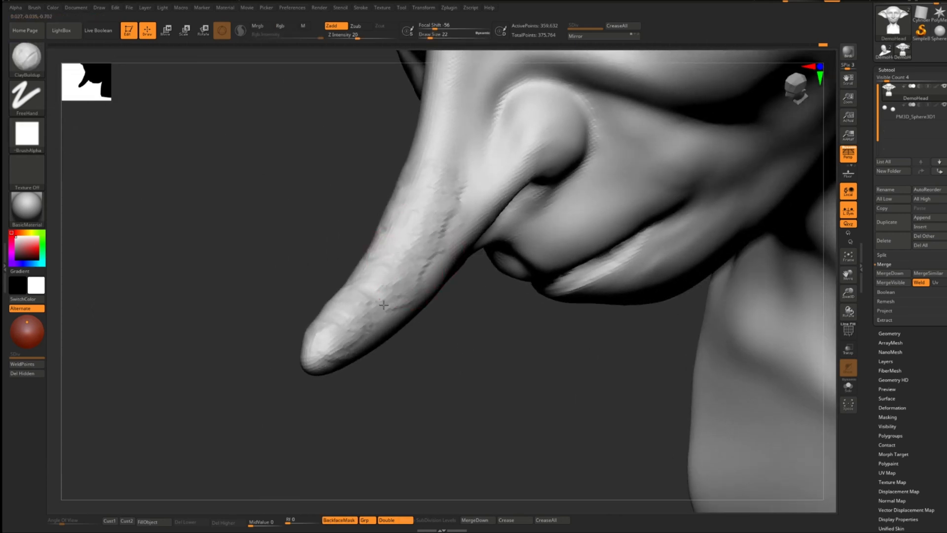
left_click_drag(384, 305, 403, 221, "shift")
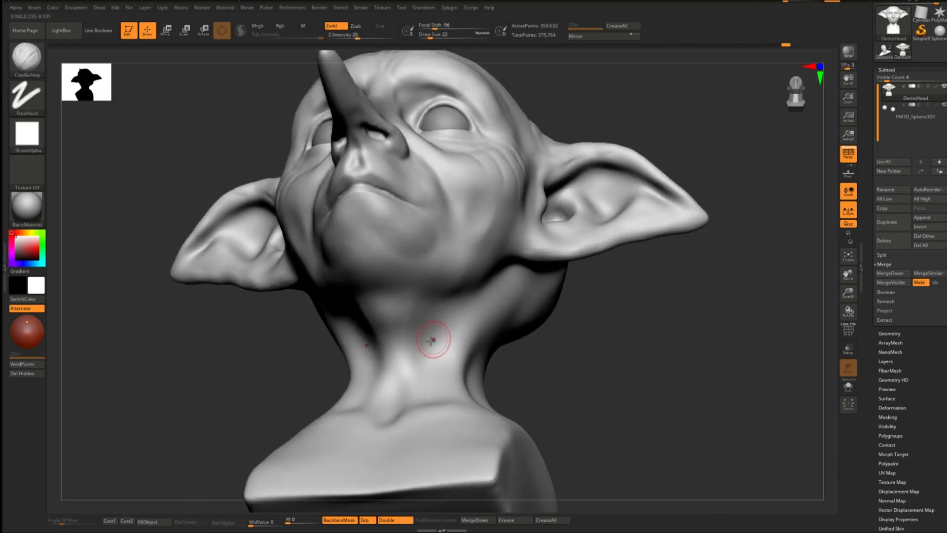
Carve horizontal wrinkles all around the neck with DamStandard at draw size 22, and soften them.
key("b")
key("d")
key("s")
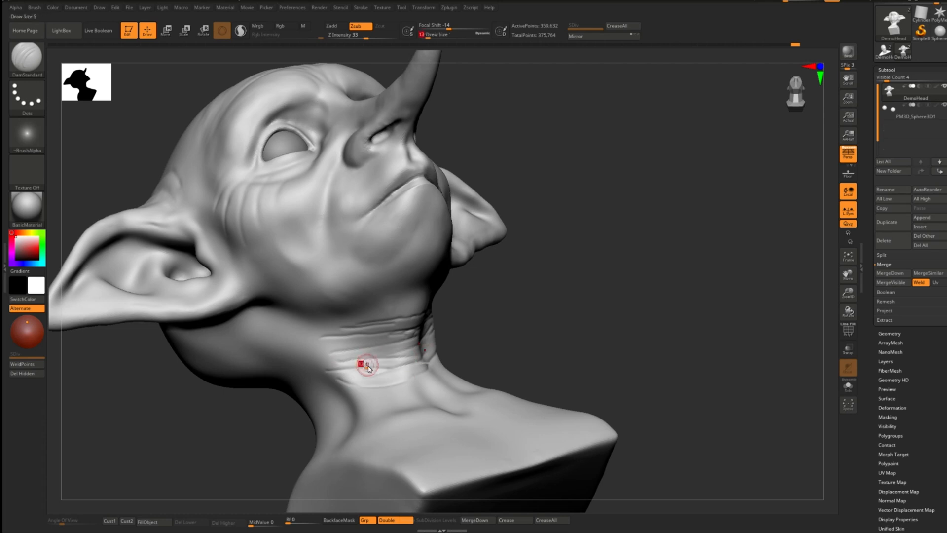
left_click_drag(368, 367, 376, 347, "shift")
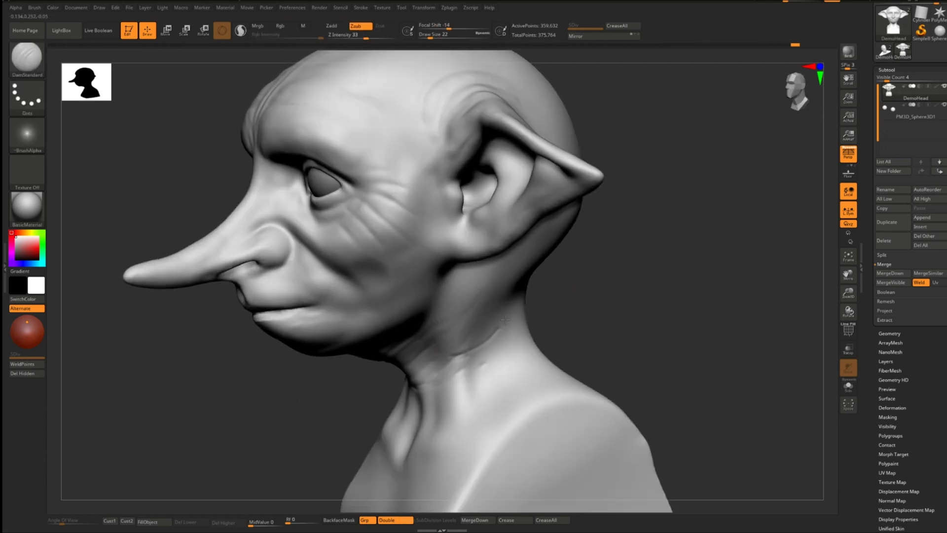
key("shift")
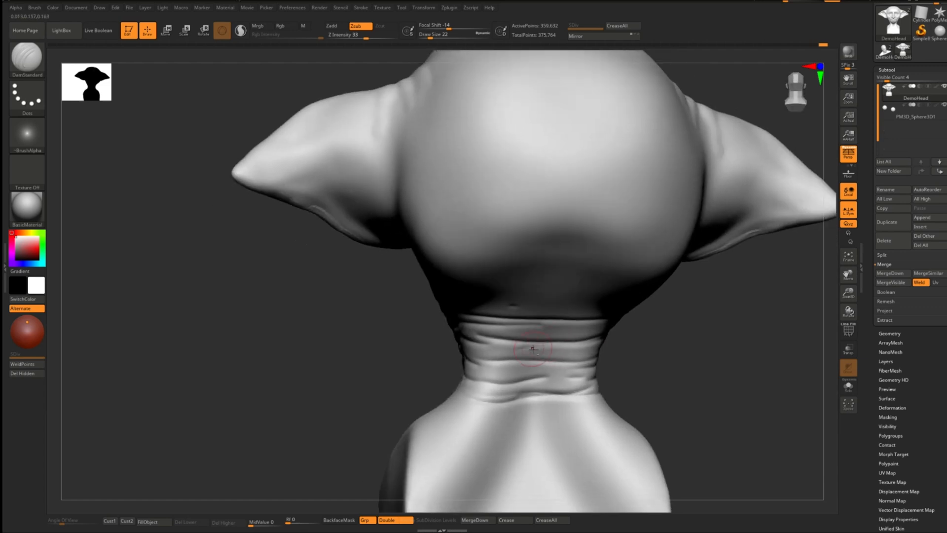
Build up the skin folds between the wrinkles on the back of the neck with ClayBuildup at draw size 31.
key("b")
key("c")
key("b")
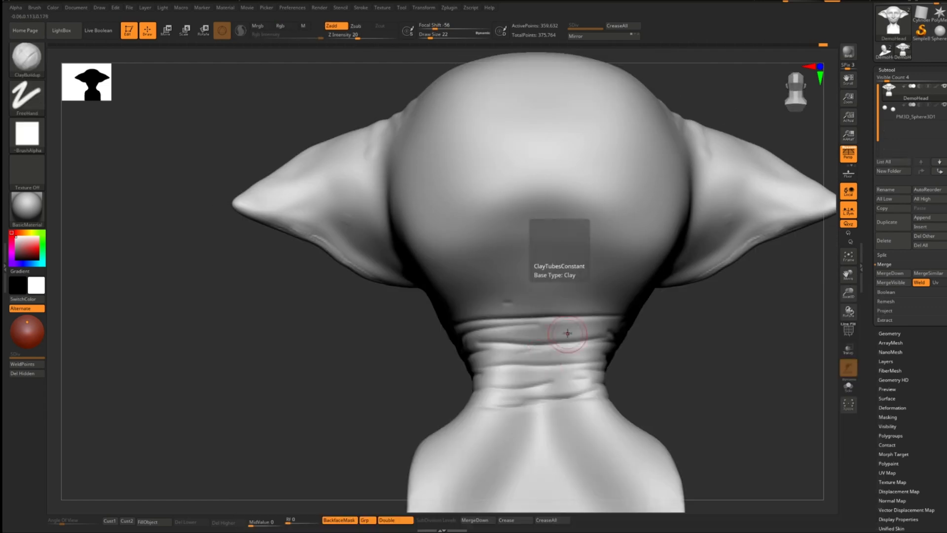
left_click_drag(470, 384, 523, 389)
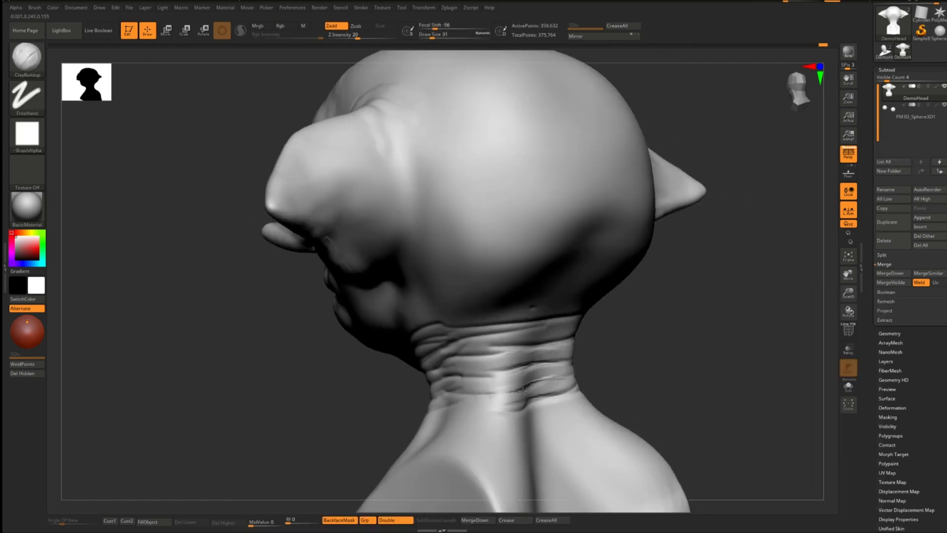
left_click_drag(539, 336, 567, 320)
left_click_drag(616, 345, 690, 350)
mouse_move(163, 365)
left_mouse_down()
mouse_move(414, 359)
mouse_move(402, 358)
left_mouse_up()
mouse_move(666, 385)
left_mouse_down()
mouse_move(533, 379)
mouse_move(636, 357)
mouse_move(567, 335)
left_mouse_up()
left_click_drag(237, 384, 394, 377)
Blend the neck folds around the back and sides with the Smooth brush at draw size 83.
left_click_drag(469, 360, 485, 412, "shift")
left_click_drag(606, 389, 651, 380)
mouse_move(394, 441)
left_mouse_down()
mouse_move(457, 446)
mouse_move(403, 446)
left_mouse_up()
left_click_drag(617, 394, 691, 375)
left_click_drag(276, 389, 315, 424)
left_click_drag(163, 419, 237, 404)
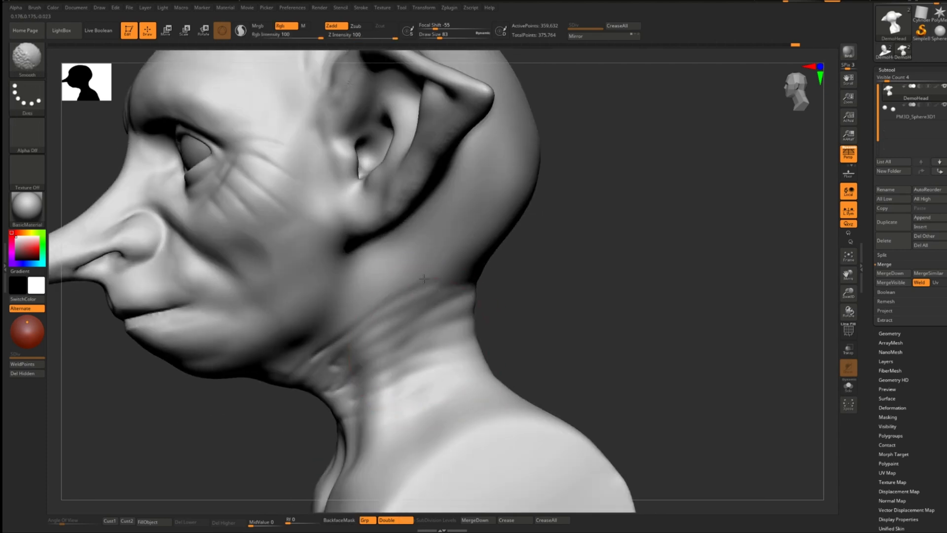
left_click_drag(548, 341, 590, 304)
key("f")
mouse_move(636, 330)
left_mouse_down()
mouse_move(571, 334)
mouse_move(529, 310)
mouse_move(532, 365)
mouse_move(476, 356)
left_mouse_up()
key("v")
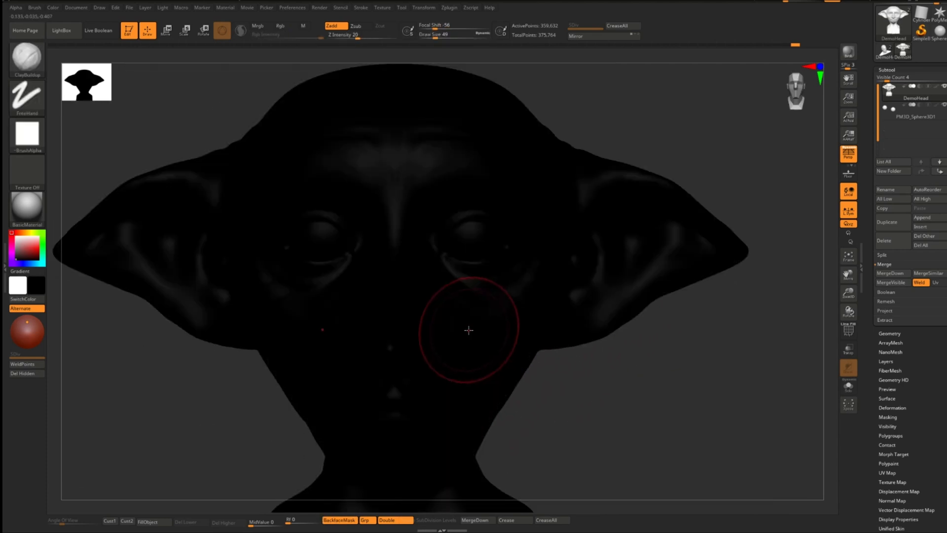
key("v")
Adjust the cheek and nostril wing with the Move Topological brush, and smooth the area.
key("b")
key("m")
key("t")
left_click_drag(602, 394, 532, 407)
left_click_drag(444, 328, 469, 327, "shift")
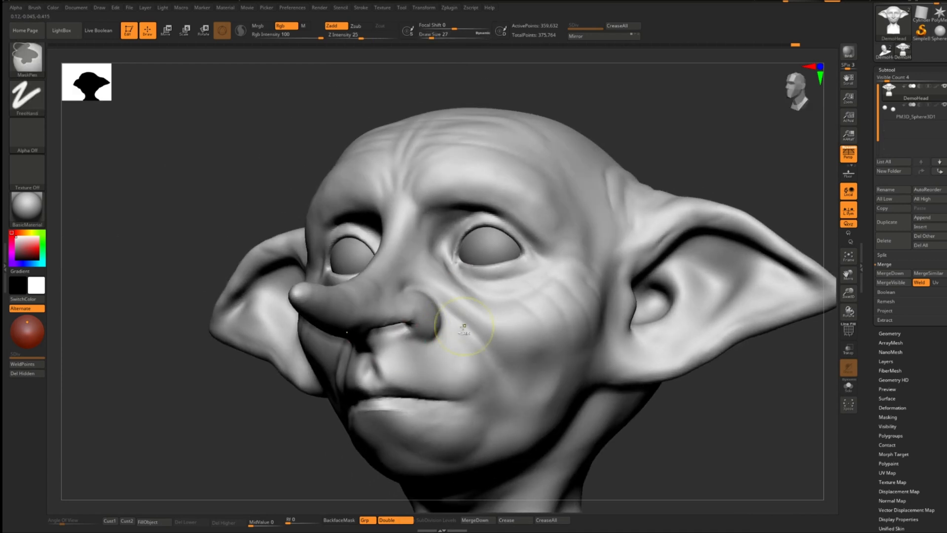
left_click_drag(197, 385, 232, 380)
key("s")
left_click_drag(425, 313, 427, 312)
left_click_drag(641, 394, 553, 389)
left_click_drag(412, 323, 402, 329, "shift")
left_click_drag(276, 384, 503, 378)
Carve the crease around and beneath the nostril wing with DamStandard at draw size 14, and smooth it.
key("b")
key("d")
key("s")
left_click_drag(641, 395, 572, 399)
left_click_drag(461, 345, 448, 334, "shift")
left_click_drag(572, 394, 641, 390)
mouse_move(412, 301)
left_mouse_down("shift")
mouse_move(422, 315)
mouse_move(420, 305)
left_mouse_up("shift")
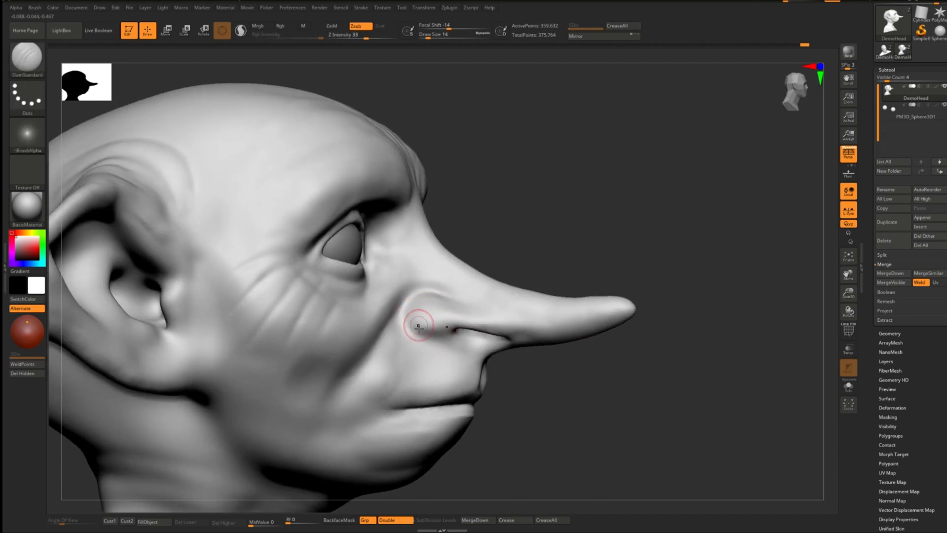
mouse_move(641, 395)
left_mouse_down()
mouse_move(567, 399)
mouse_move(636, 394)
left_mouse_up()
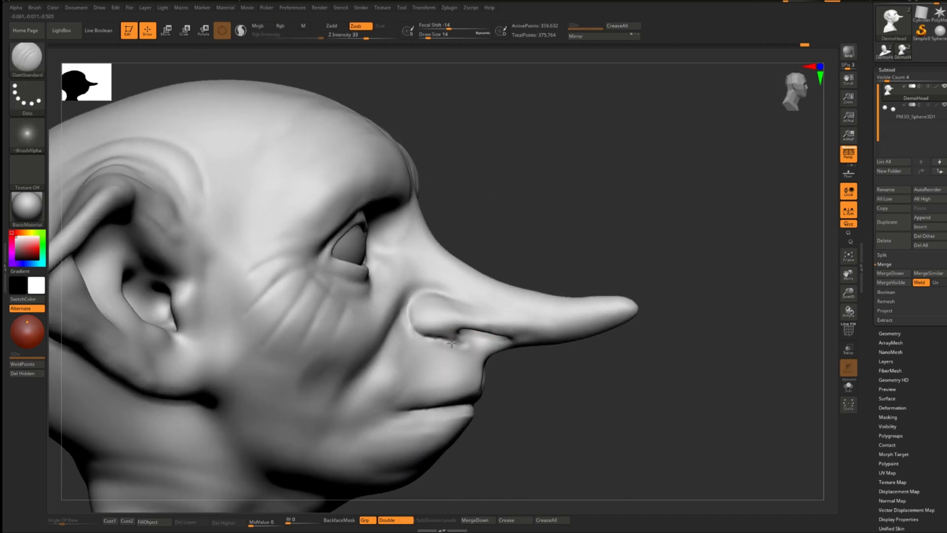
left_click_drag(444, 338, 461, 340)
left_click_drag(460, 343, 473, 347, "shift")
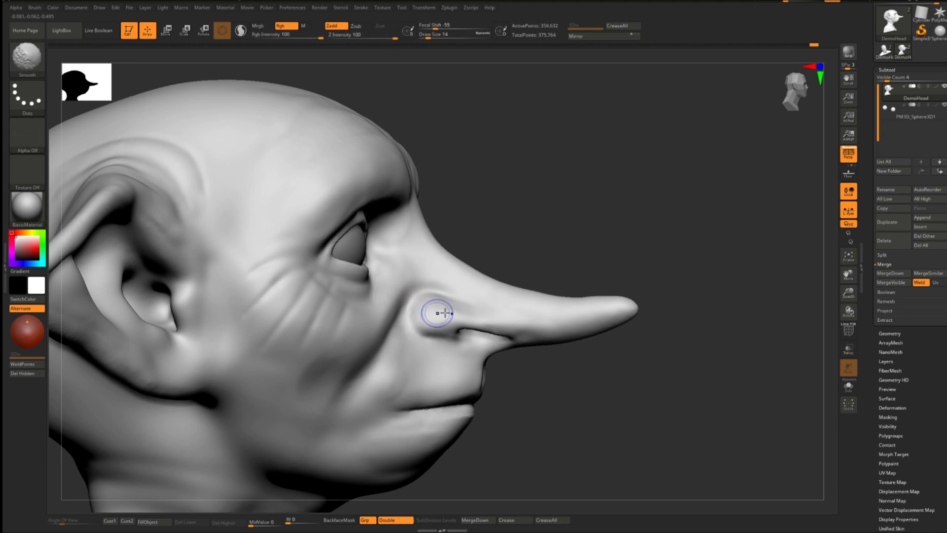
Build up the cheek fold running down beside the nose and mouth with ClayBuildup at draw size about 50.
right_click_drag(437, 306, 414, 308)
mouse_move(606, 271)
right_mouse_down("shift")
mouse_move(503, 271)
mouse_move(515, 296)
mouse_move(522, 246)
right_mouse_up("shift")
right_click_drag(522, 291, 567, 276)
mouse_move(567, 276)
right_mouse_down("ctrl")
mouse_move(548, 306)
mouse_move(488, 277)
mouse_move(478, 299)
right_mouse_up("ctrl")
key("s")
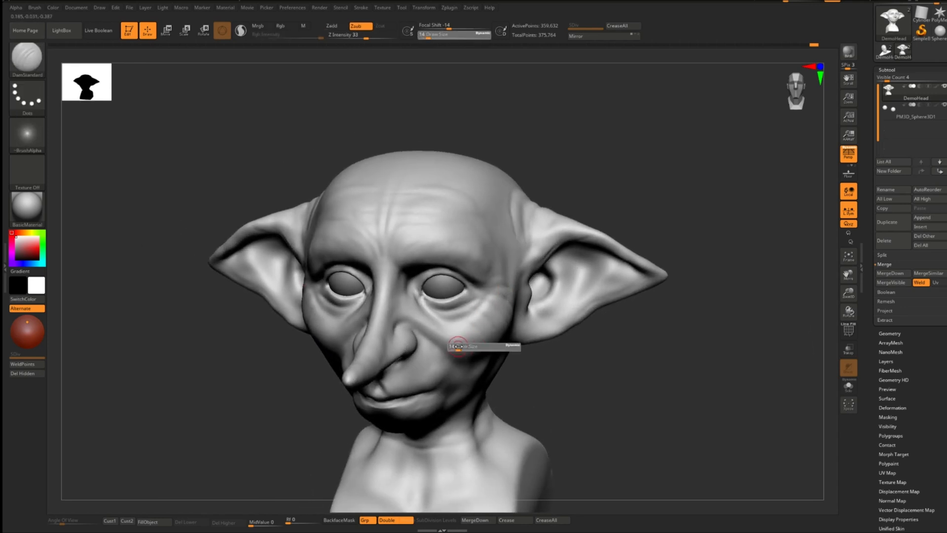
left_click_drag(502, 324, 486, 309)
key("b")
key("c")
key("b")
right_click_drag(531, 315, 476, 321)
key("s")
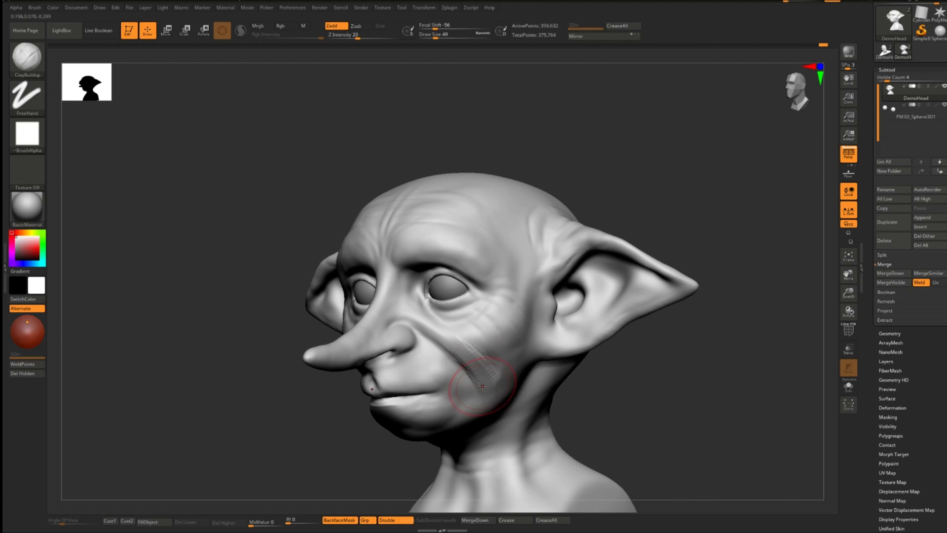
right_click_drag(482, 386, 486, 387)
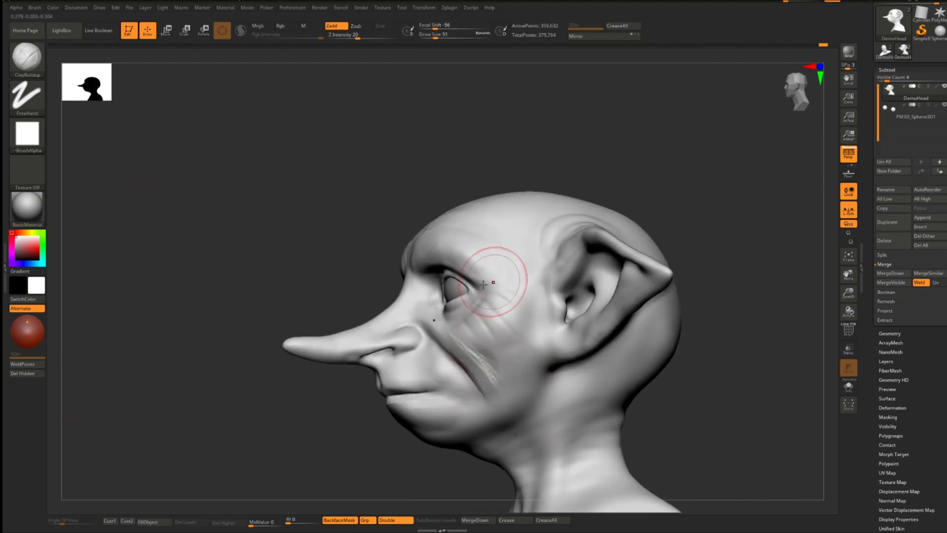
Smooth the cheek folds on both sides of the face with the Smooth brush at draw size 35.
key("shift")
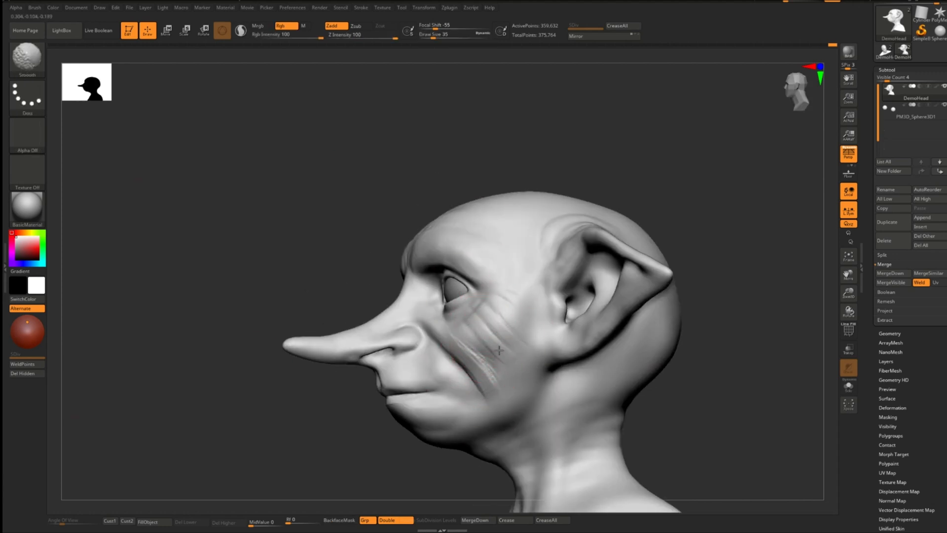
right_click_drag(496, 373, 510, 370)
right_click_drag(306, 372, 389, 378)
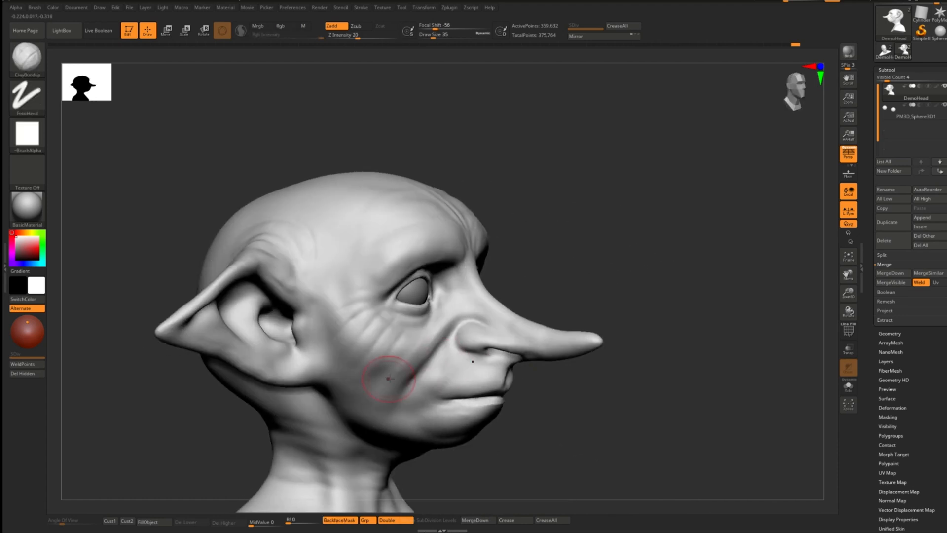
key("shift")
left_click_drag(366, 401, 417, 370, "shift")
mouse_move(417, 370)
right_mouse_down()
mouse_move(296, 373)
mouse_move(375, 370)
right_mouse_up()
mouse_move(508, 292)
right_mouse_down("alt")
mouse_move(674, 300)
mouse_move(380, 267)
right_mouse_up("alt")
key("shift")
Touch up the upper part of the face with ClayBuildup at draw size 44.
mouse_move(581, 293)
right_mouse_down("ctrl")
mouse_move(617, 295)
mouse_move(592, 295)
right_mouse_up("ctrl")
key("s")
left_click_drag(469, 249, 471, 248)
mouse_move(547, 251)
right_mouse_down()
mouse_move(477, 249)
mouse_move(468, 235)
right_mouse_up()
left_click_drag(468, 232, 499, 259)
right_click_drag(499, 260, 599, 261)
right_click_drag(599, 261, 587, 237, "ctrl")
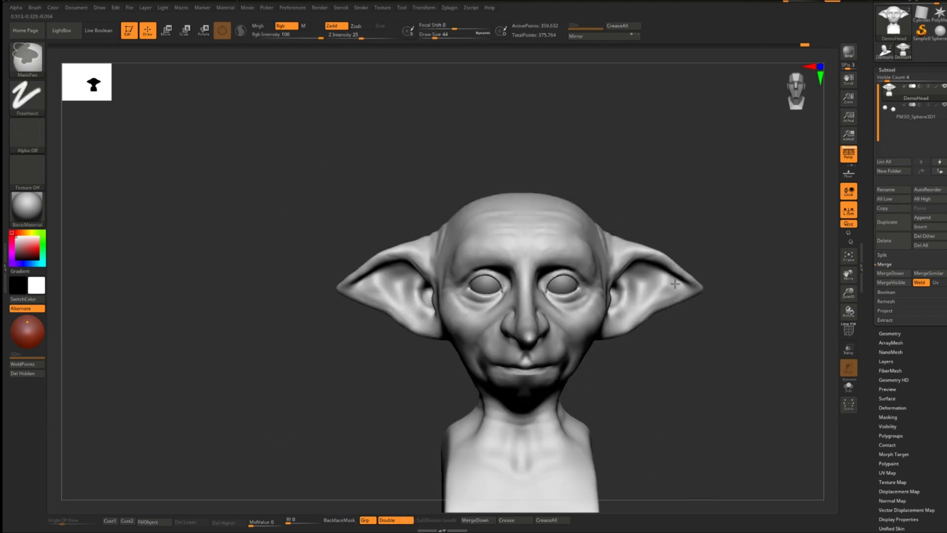
Carve long wrinkles sweeping from the forehead over the brow to the temple with DamStandard at draw size 13.
right_click_drag(641, 247, 522, 236, "alt")
mouse_move(522, 237)
right_mouse_down("ctrl")
mouse_move(548, 236)
mouse_move(567, 252)
right_mouse_up("ctrl")
key("s")
left_click_drag(467, 279, 445, 279)
mouse_move(547, 249)
right_mouse_down()
mouse_move(460, 271)
mouse_move(445, 297)
right_mouse_up()
key("b")
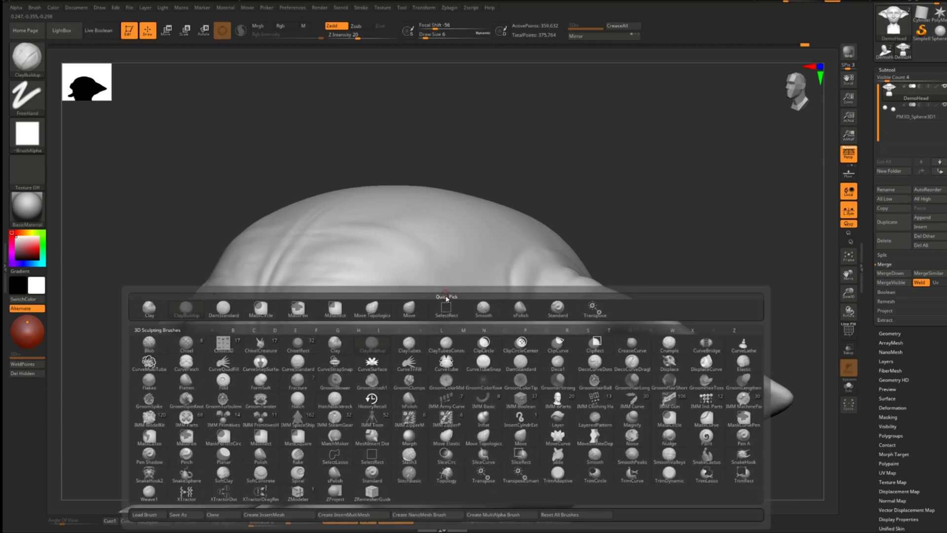
key("d")
key("s")
left_click_drag(357, 285, 480, 356)
right_click_drag(413, 280, 392, 301)
key("ctrl+z")
left_click_drag(378, 306, 490, 356)
key("ctrl+z")
left_click_drag(356, 265, 484, 324)
key("ctrl+z")
mouse_move(359, 235)
left_mouse_down()
mouse_move(514, 330)
mouse_move(489, 314)
left_mouse_up()
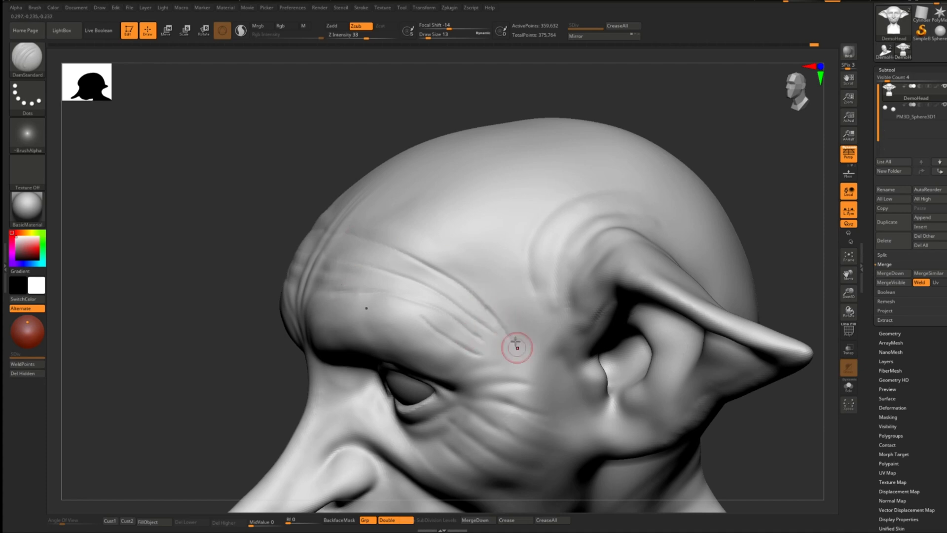
Build up the skin between the brow wrinkles with ClayBuildup at draw size 27, and smooth the folds.
key("b")
key("c")
key("b")
left_click_drag(481, 353, 423, 315)
left_click_drag(487, 341, 377, 280)
mouse_move(499, 323)
left_mouse_down()
mouse_move(437, 275)
mouse_move(336, 244)
left_mouse_up()
key("bracketright")
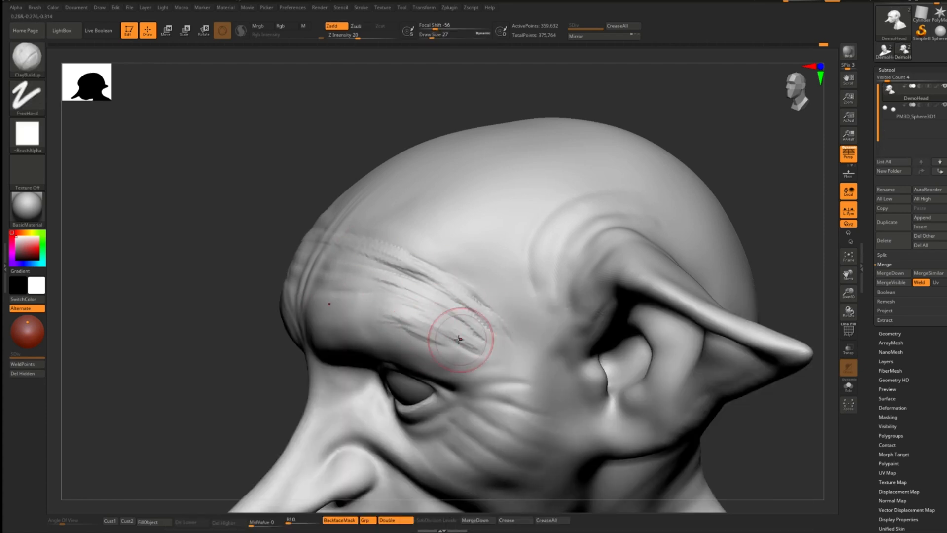
key("shift")
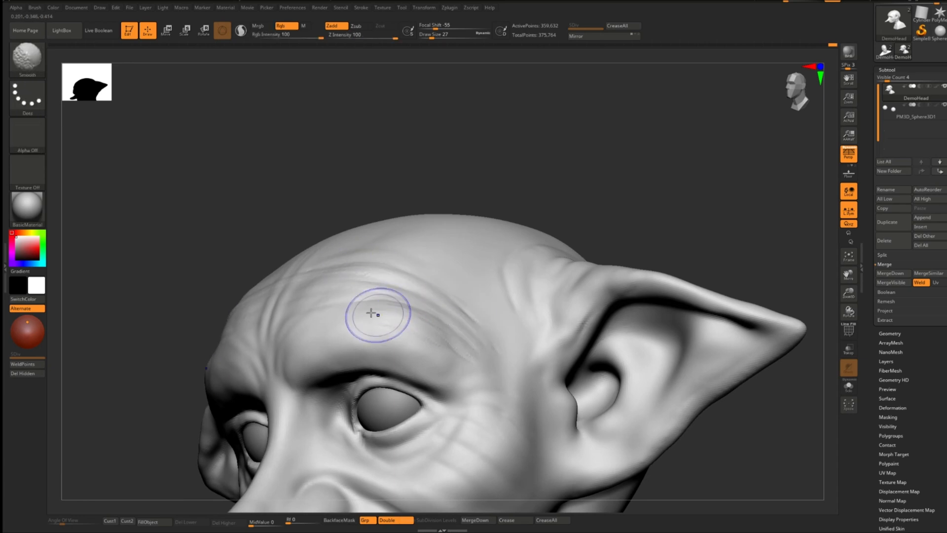
Build up the temple area in front of the ear with ClayBuildup, and smooth the strokes.
mouse_move(545, 385)
right_mouse_down("shift")
mouse_move(615, 323)
mouse_move(570, 334)
right_mouse_up("shift")
right_click_drag(651, 321, 577, 345, "alt")
mouse_move(567, 341)
left_mouse_down()
mouse_move(573, 391)
mouse_move(568, 366)
left_mouse_up()
left_click_drag(568, 366, 569, 383, "shift")
right_click_drag(569, 382, 547, 399)
mouse_move(540, 397)
left_mouse_down("shift")
mouse_move(564, 389)
mouse_move(556, 390)
left_mouse_up("shift")
mouse_move(556, 390)
right_mouse_down()
mouse_move(625, 363)
mouse_move(646, 306)
right_mouse_up()
mouse_move(646, 305)
right_mouse_down("alt")
mouse_move(587, 281)
mouse_move(584, 340)
right_mouse_up("alt")
mouse_move(585, 340)
right_mouse_down()
mouse_move(538, 354)
mouse_move(580, 342)
right_mouse_up()
left_click_drag(549, 339, 577, 333)
mouse_move(577, 332)
left_mouse_down("shift")
mouse_move(536, 338)
mouse_move(578, 338)
left_mouse_up("shift")
Shape and smooth the skin folds where the ear's upper base joins the head, using ClayBuildup down to draw size 17.
mouse_move(622, 348)
right_mouse_down("ctrl")
mouse_move(630, 298)
mouse_move(622, 348)
right_mouse_up("ctrl")
right_click_drag(622, 348, 562, 335)
left_click_drag(499, 322, 481, 340)
left_click_drag(481, 340, 479, 329, "shift")
right_click_drag(456, 355, 451, 327)
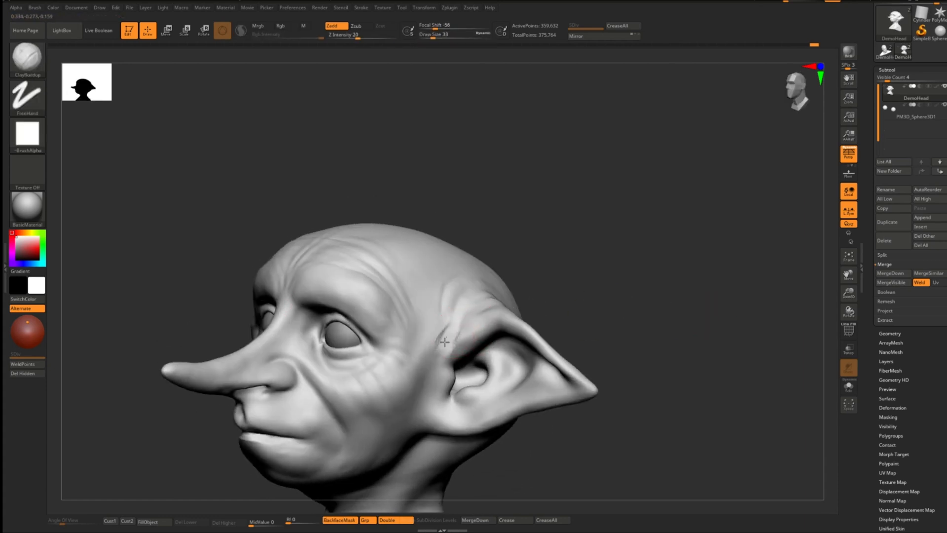
key("shift")
right_click_drag(444, 313, 491, 298)
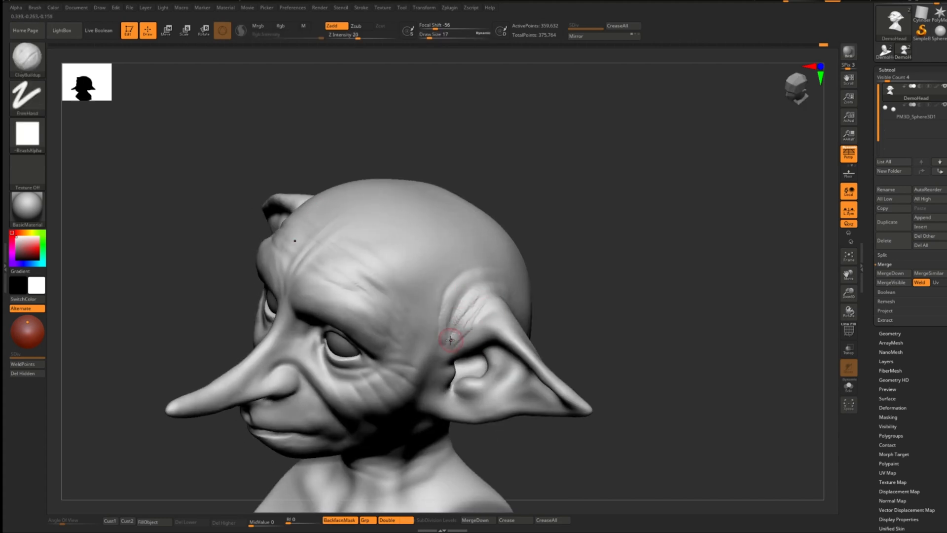
right_click_drag(450, 339, 458, 318, "shift")
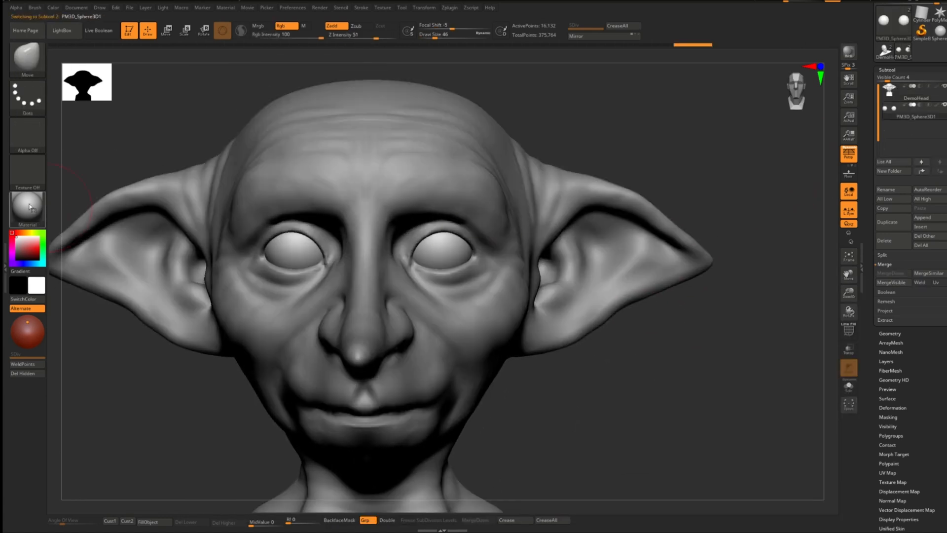
Fill the eyeballs subtool with the ToyPlastic material.
left_click(27, 207)
left_click(311, 411)
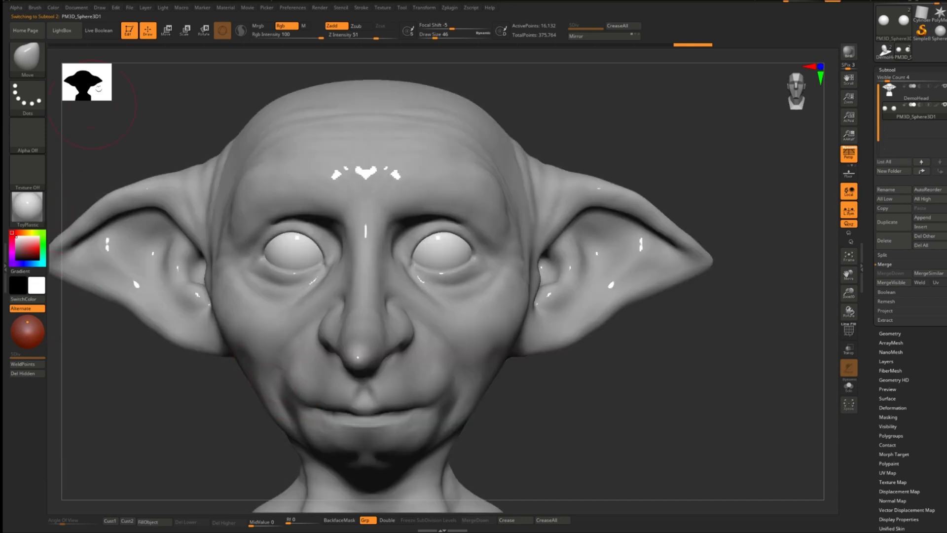
left_click(154, 523)
left_click(287, 27)
Paint yellow-green irises on the eyeballs with the Standard brush at draw size 14, using colour only without sculpting.
right_click_drag(448, 270, 443, 280, "ctrl")
key("s")
left_click_drag(443, 280, 440, 280)
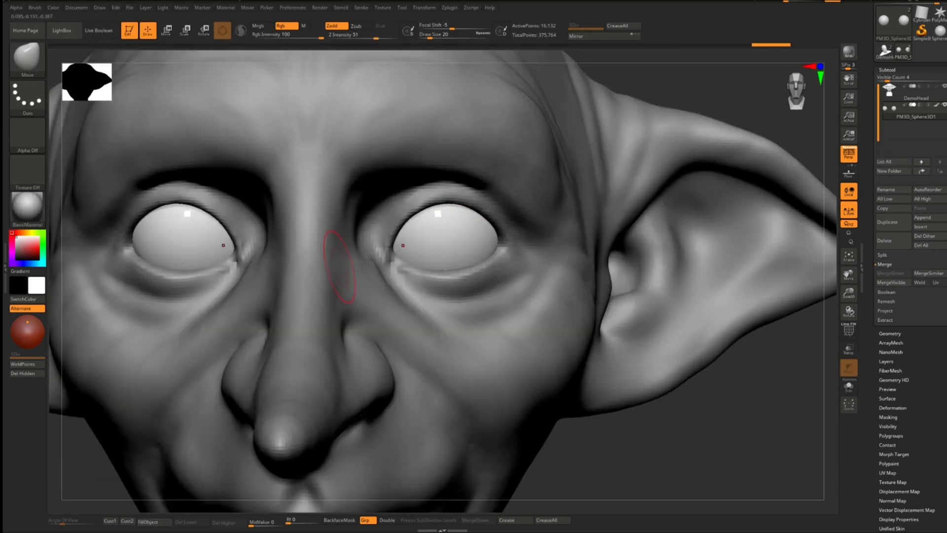
key("s")
left_click_drag(475, 274, 463, 274)
left_click(332, 26)
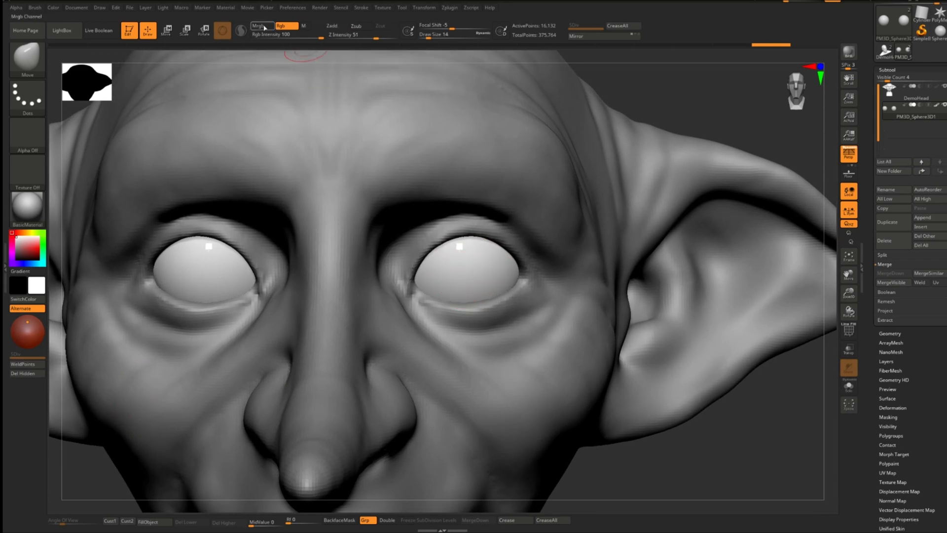
left_click(24, 247)
left_click(34, 233)
left_click(31, 248)
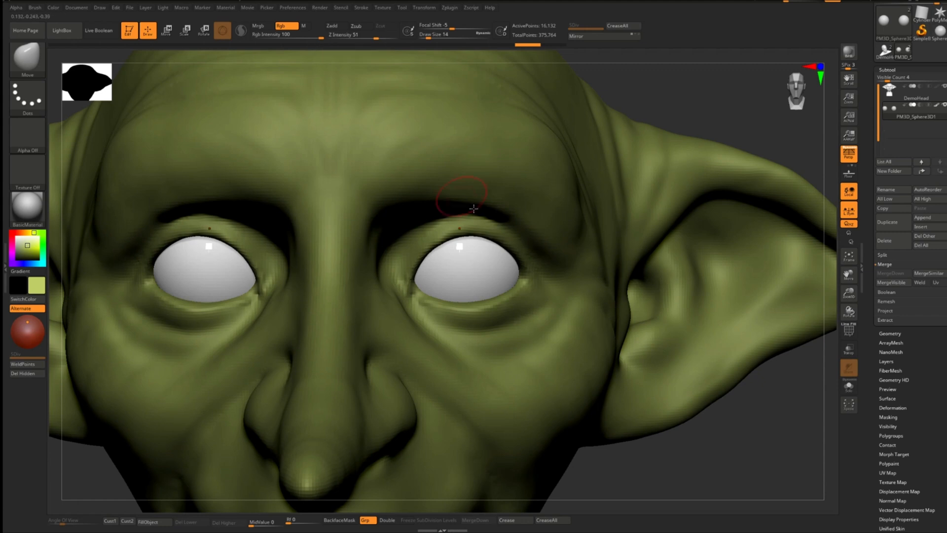
key("b")
key("s")
key("t")
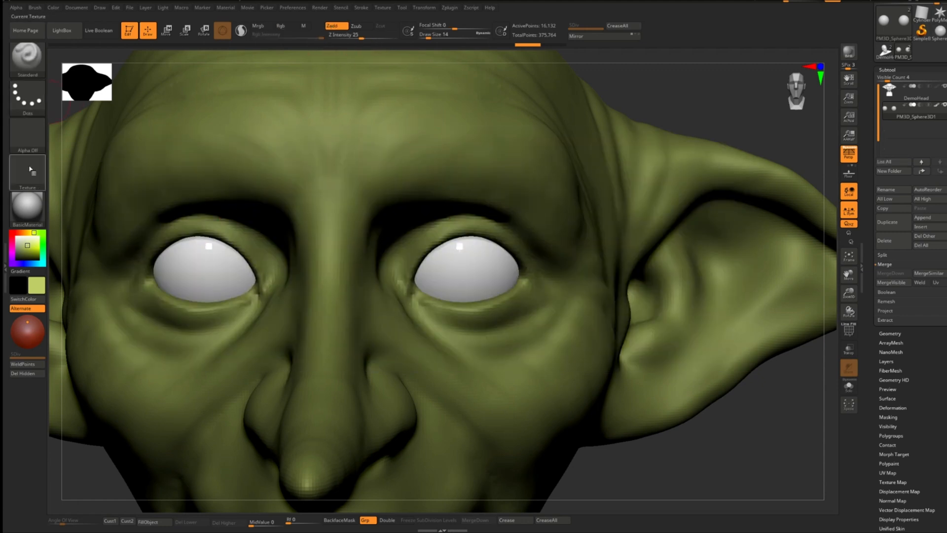
left_click_drag(469, 267, 453, 261)
key("ctrl+z")
left_click(337, 26)
right_click_drag(567, 249, 508, 242)
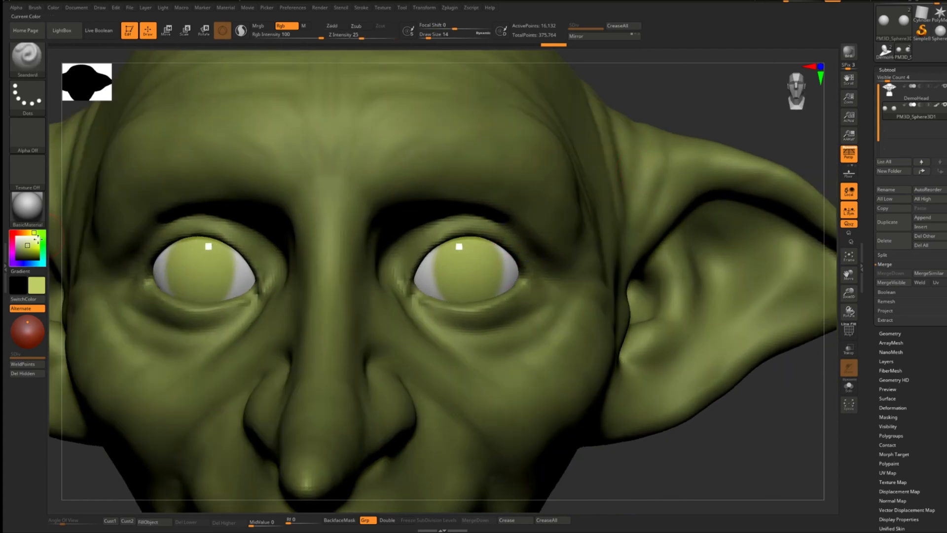
Paint round black pupils in the centre of the irises at draw size 8.
left_click_drag(21, 251, 16, 259)
mouse_move(414, 282)
right_mouse_down("ctrl")
mouse_move(469, 285)
mouse_move(462, 281)
right_mouse_up("ctrl")
key("s")
left_click_drag(465, 270, 463, 270)
right_click_drag(458, 270, 623, 216, "ctrl")
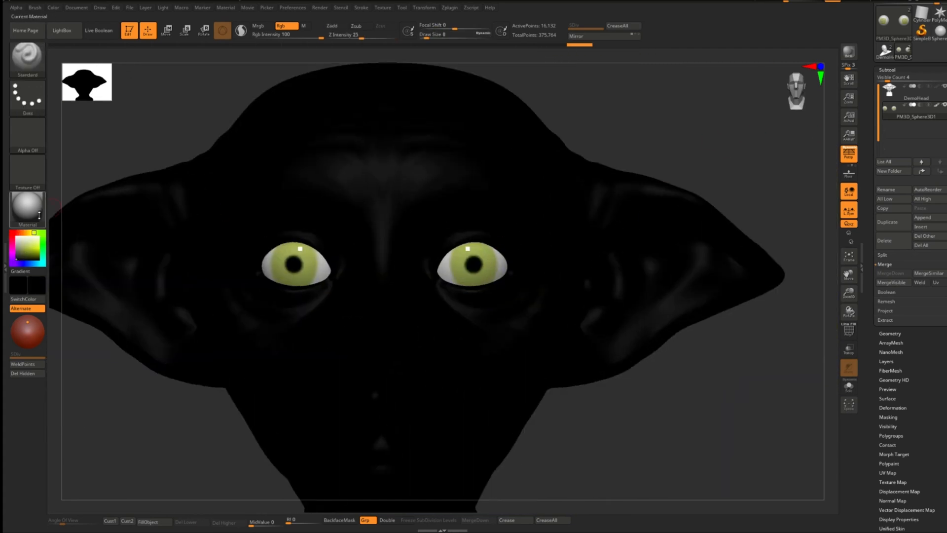
Tint the corners of the eyeballs pale pink at draw size 16.
left_click(17, 237)
right_click_drag(567, 217, 537, 227, "alt")
right_click_drag(537, 228, 350, 265, "ctrl")
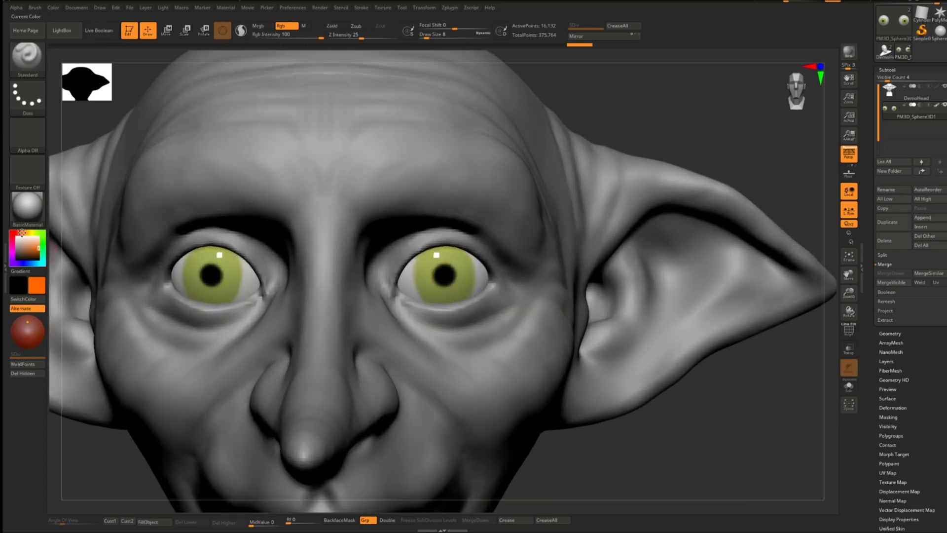
left_click(21, 233)
key("s")
left_click_drag(405, 286, 408, 286)
left_click(29, 246)
left_click(11, 232)
left_click(26, 241)
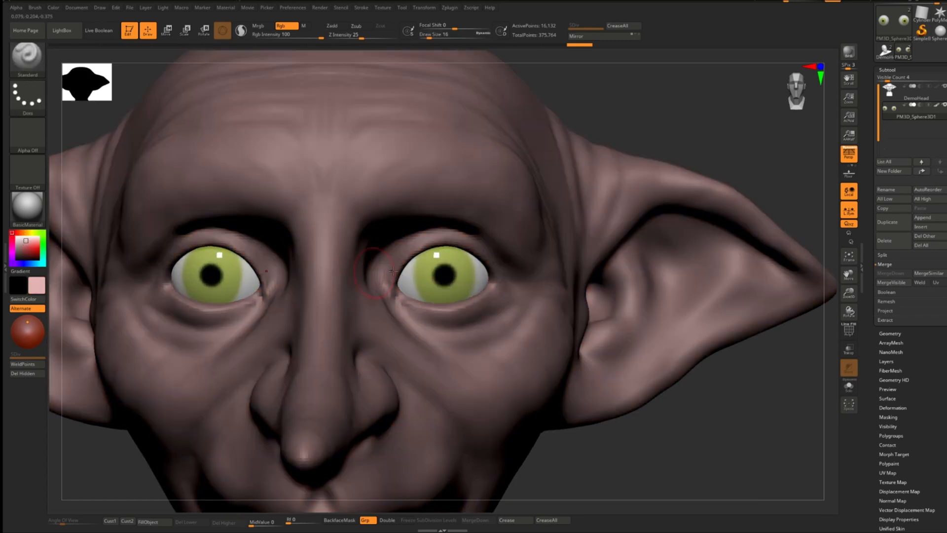
right_click_drag(397, 261, 494, 264)
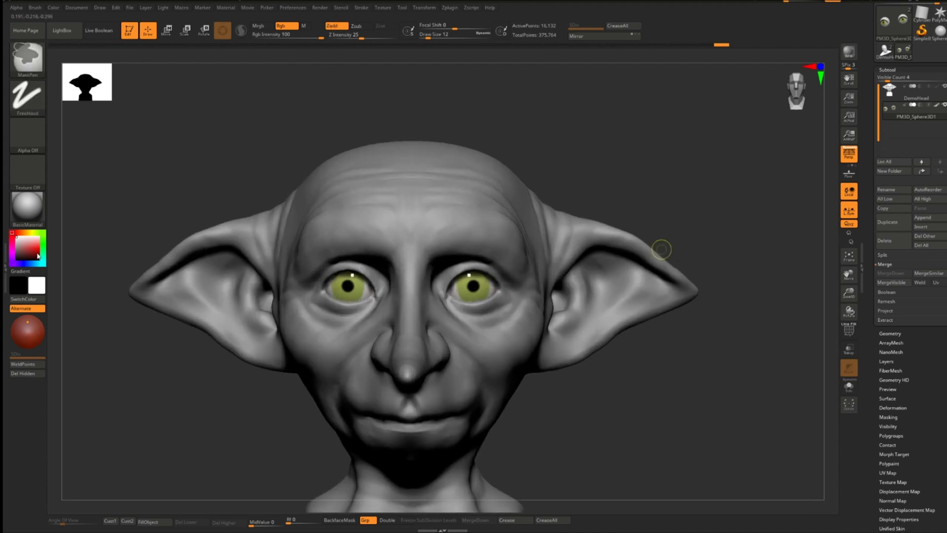
Save the project.
key("ctrl+s")
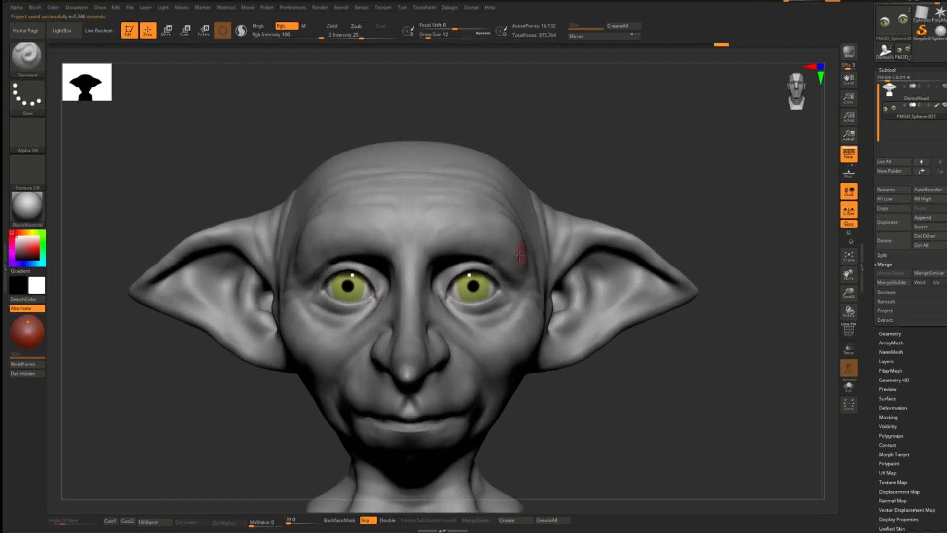
key("w")
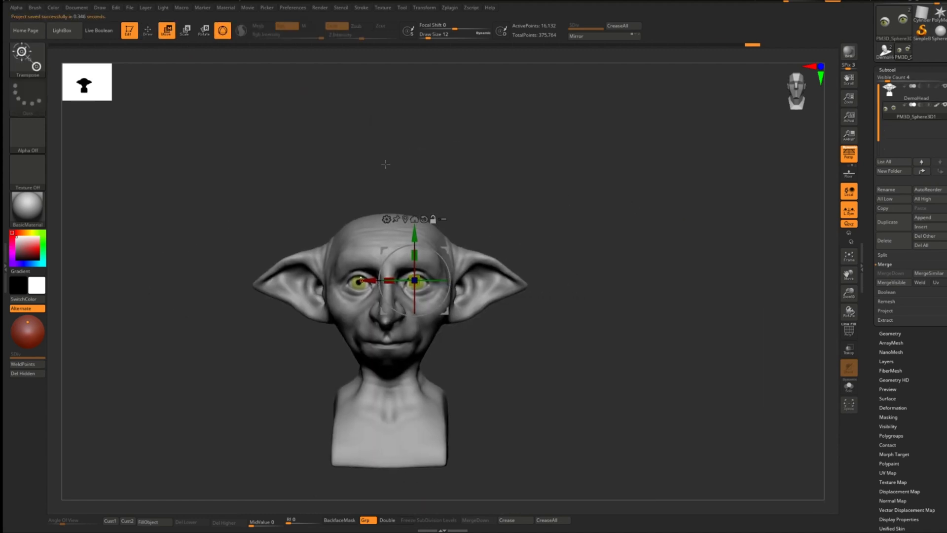
scroll(376, 275, "up", 10)
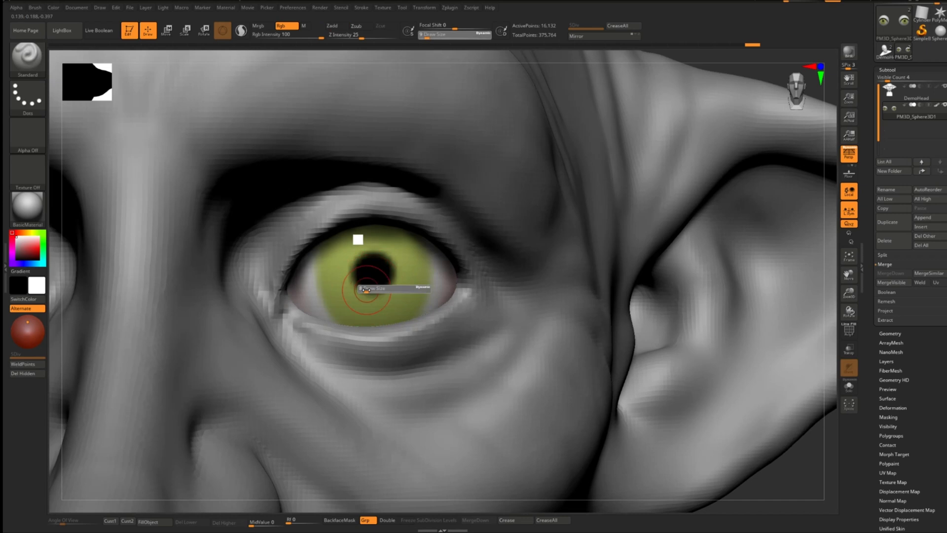
Subdivide the eyeballs to level 4 and repaint the pupils with crisp black edges at draw size 6.
left_click_drag(376, 274, 373, 272, "shift")
key("c")
left_click(16, 259)
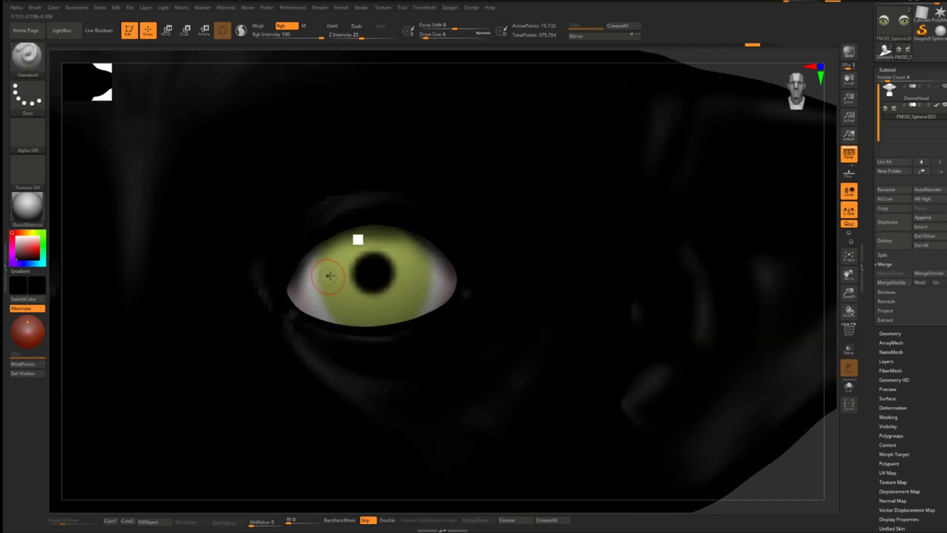
key("ctrl+d")
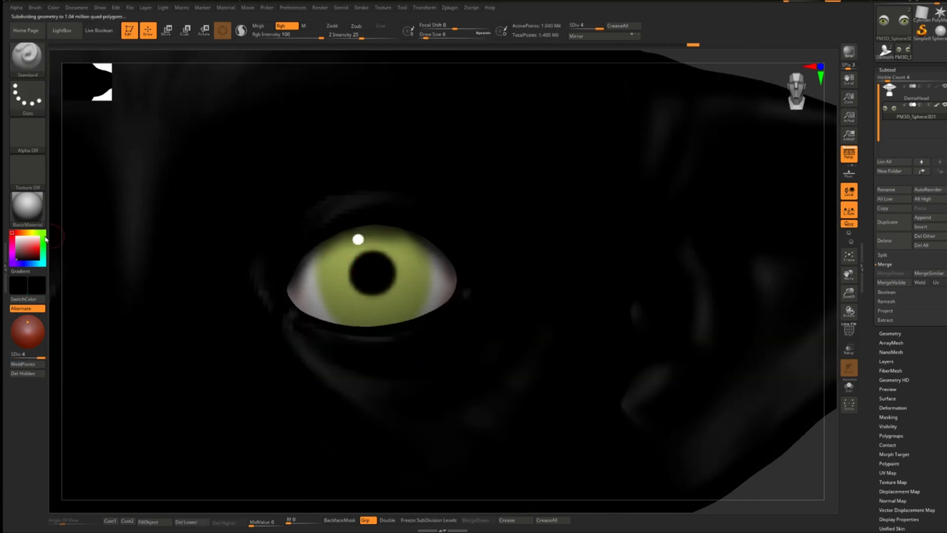
Paint a pale yellow highlight across the lower half of the irises at draw size 6, and soften it.
key("c")
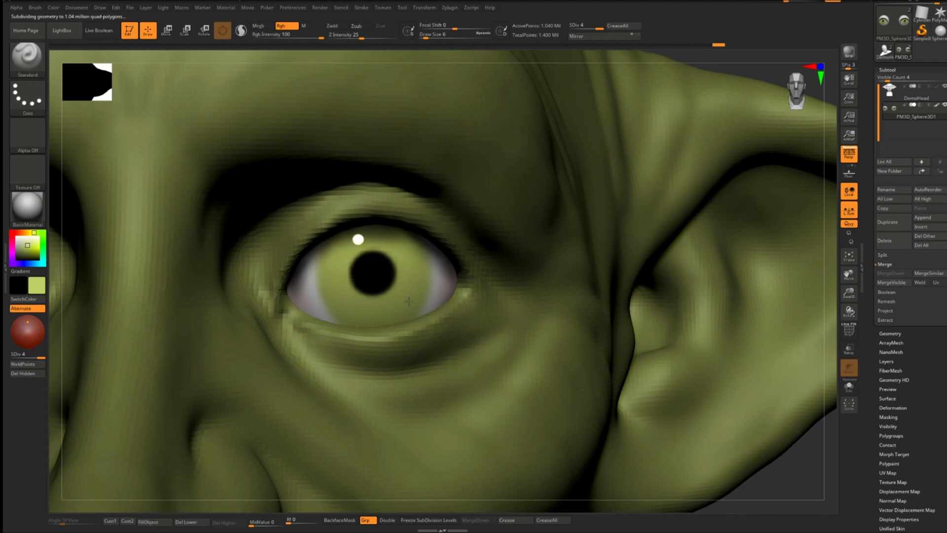
left_click(25, 241)
left_click_drag(355, 306, 341, 292)
left_click(36, 240)
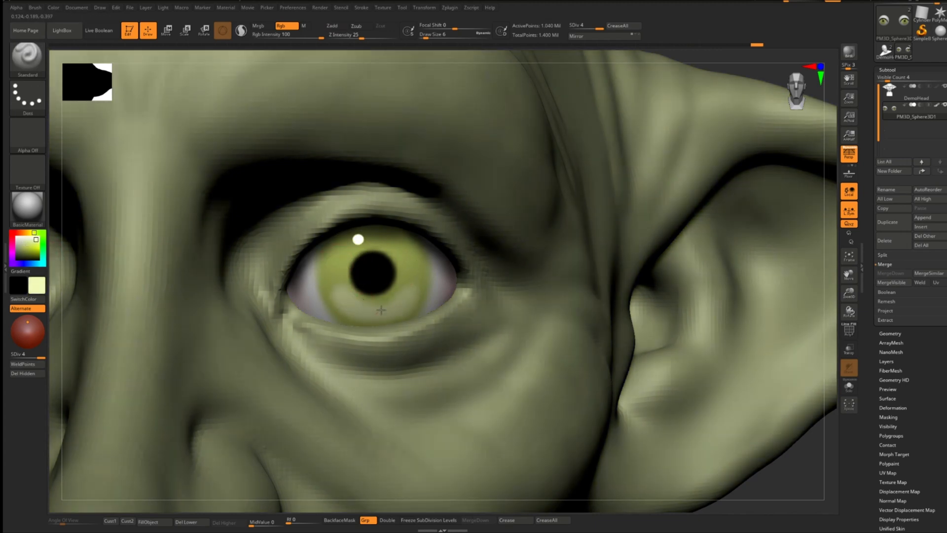
key("shift")
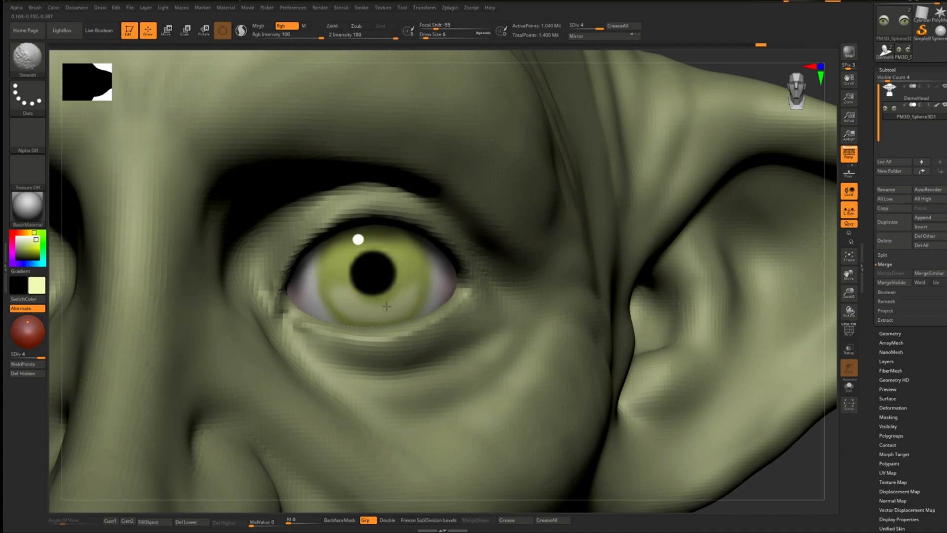
left_click_drag(395, 312, 413, 279, "shift")
mouse_move(413, 279)
right_mouse_down("ctrl")
mouse_move(454, 222)
mouse_move(408, 224)
right_mouse_up("ctrl")
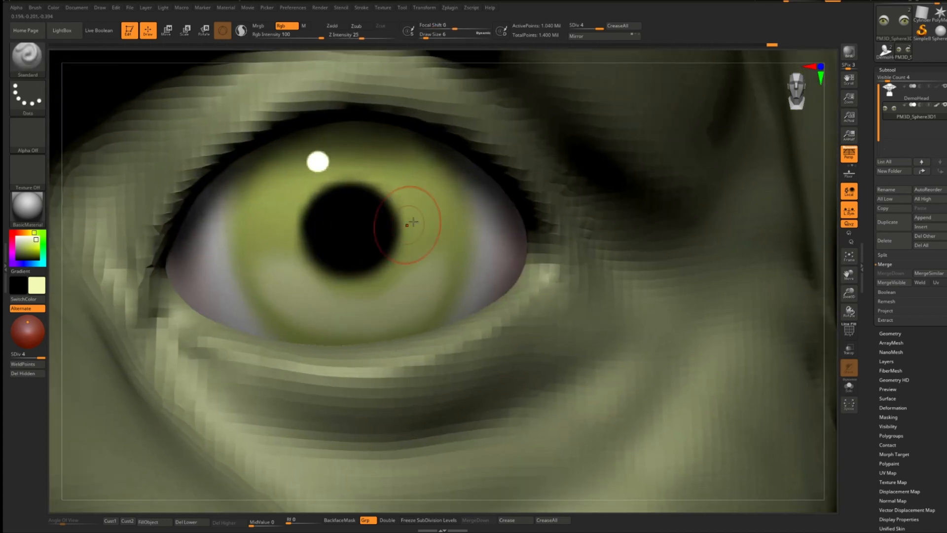
Refine the pale lower iris with colours sampled from the eye, and blend the transitions with the Smooth brush.
key("c")
left_click_drag(303, 318, 361, 316)
key("shift")
mouse_move(542, 257)
right_mouse_down("ctrl")
mouse_move(523, 197)
mouse_move(506, 315)
right_mouse_up("ctrl")
left_click_drag(451, 317, 498, 323, "shift")
mouse_move(523, 296)
right_mouse_down("ctrl")
mouse_move(518, 212)
mouse_move(513, 295)
mouse_move(429, 276)
mouse_move(402, 345)
right_mouse_up("ctrl")
Reduce the draw size to 2, try to subdivide the eyeballs once more, and save the project.
key("c")
key("s")
left_click_drag(396, 298, 392, 298)
key("ctrl+d")
right_click_drag(395, 241, 384, 246)
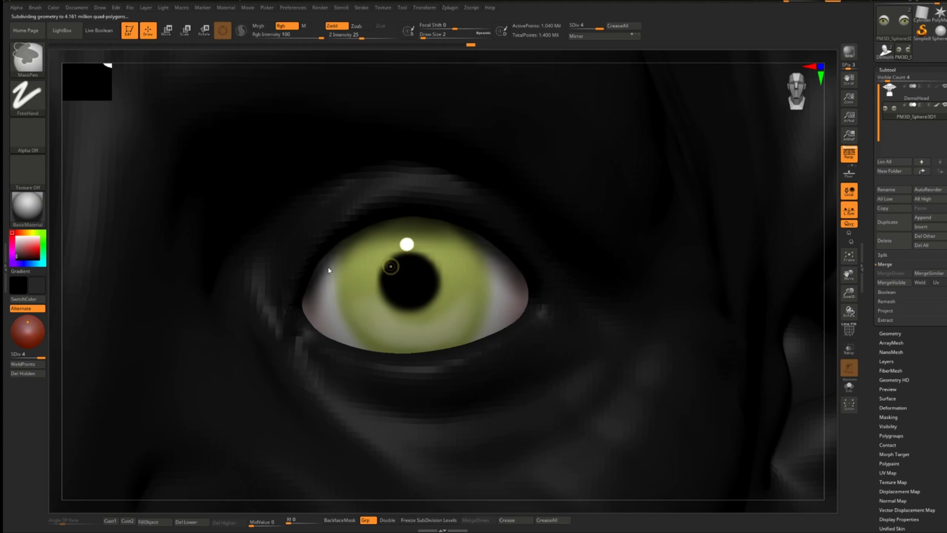
key("ctrl+s")
Try to paint fine pale radial streaks in the iris at draw size 1.
key("s")
left_click_drag(8, 245, 26, 246)
left_click(351, 291)
key("ctrl+z")
left_click(31, 232)
left_click(21, 242)
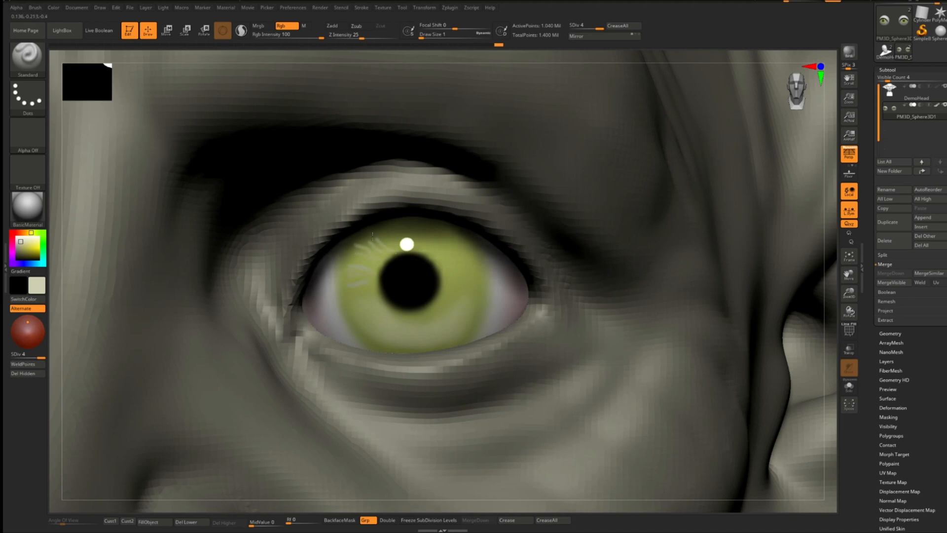
key("ctrl")
left_click_drag(381, 316, 396, 324)
key("ctrl+z")
Try to paint dark grey strokes in the iris at draw size 1.
left_click(16, 253)
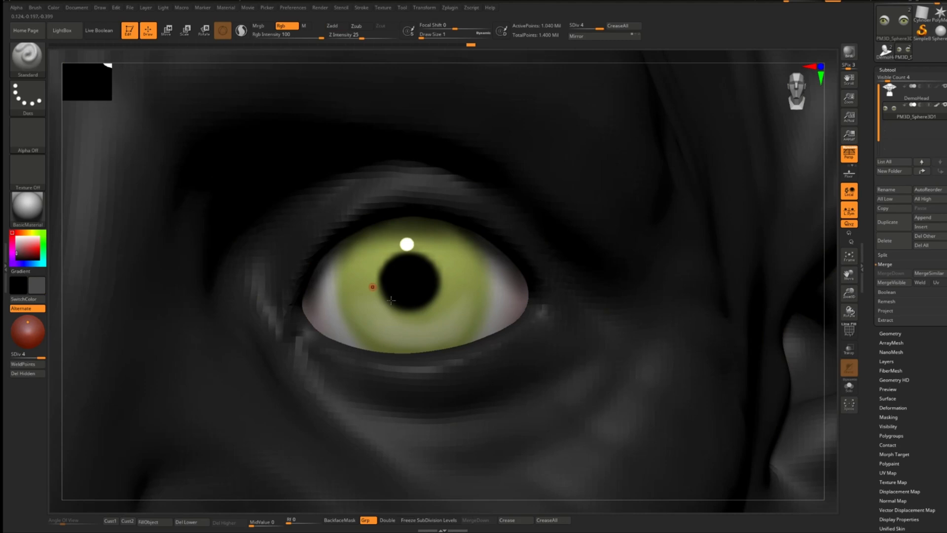
key("ctrl+z")
left_click_drag(349, 263, 367, 288)
key("ctrl+z")
left_click_drag(408, 338, 447, 328)
right_click_drag(468, 300, 444, 296)
mouse_move(450, 307)
left_mouse_down()
mouse_move(464, 292)
mouse_move(458, 268)
left_mouse_up()
mouse_move(459, 274)
right_mouse_down()
mouse_move(493, 282)
mouse_move(480, 279)
right_mouse_up()
key("ctrl+z")
key("ctrl+z")
key("ctrl+z")
key("ctrl+z")
key("ctrl+z")
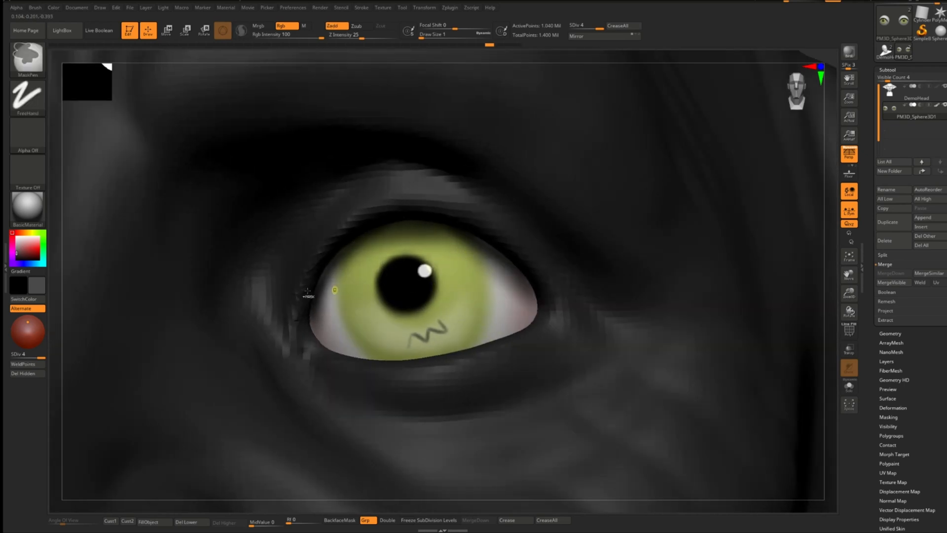
Paint faint radial streaks in the iris around the pupil with a pale yellow colour.
left_click(21, 239)
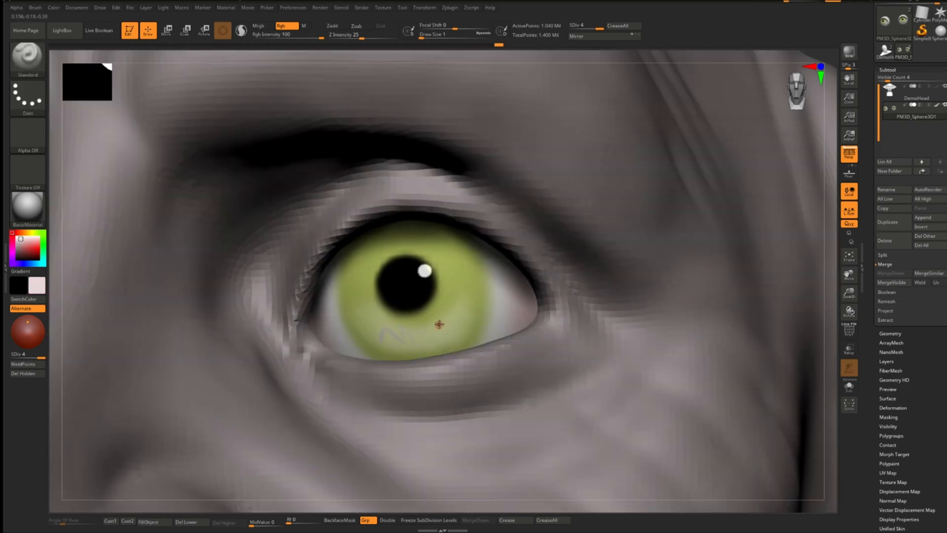
key("ctrl")
left_click(30, 243)
left_click(28, 239)
right_click_drag(444, 258, 415, 345)
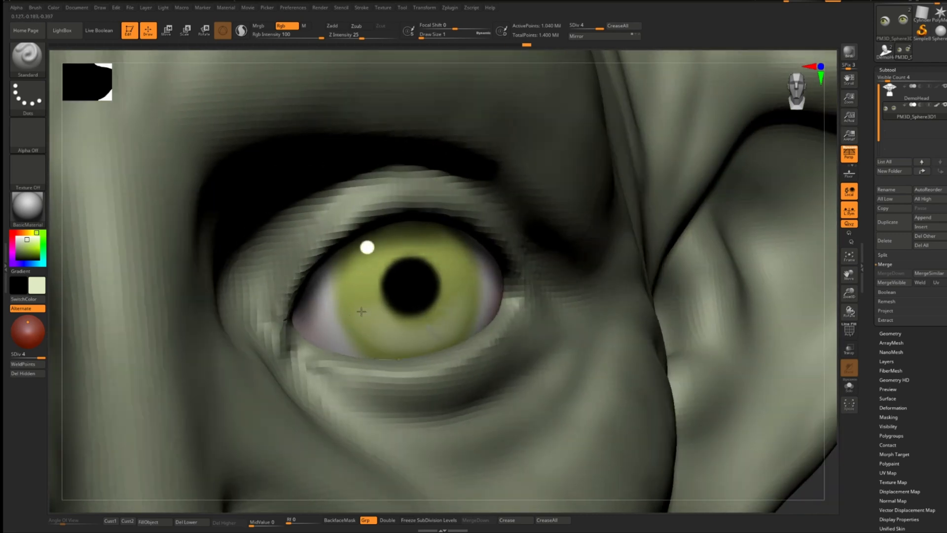
left_click_drag(365, 246, 380, 276)
right_click_drag(379, 275, 464, 267)
left_click_drag(417, 229, 416, 248)
mouse_move(416, 247)
right_mouse_down()
mouse_move(353, 264)
mouse_move(365, 268)
right_mouse_up()
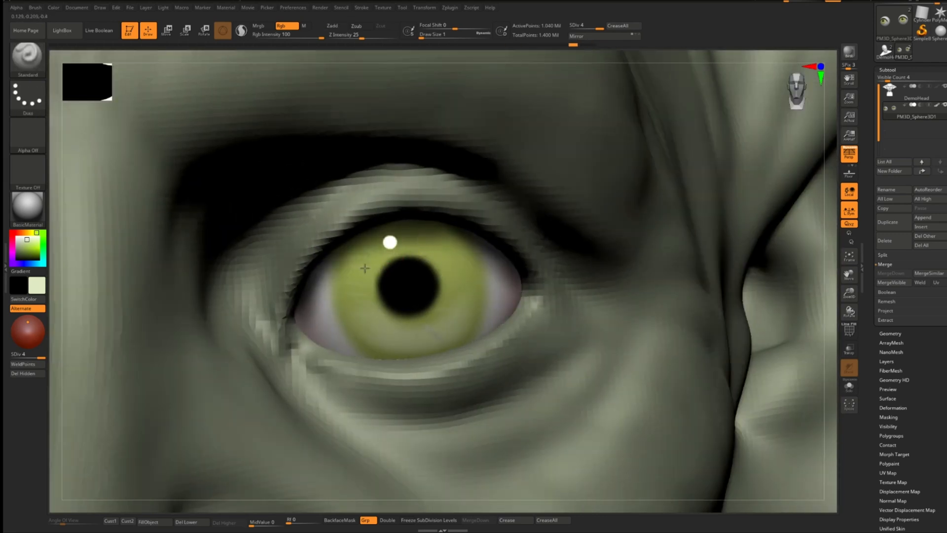
right_click_drag(462, 304, 456, 334)
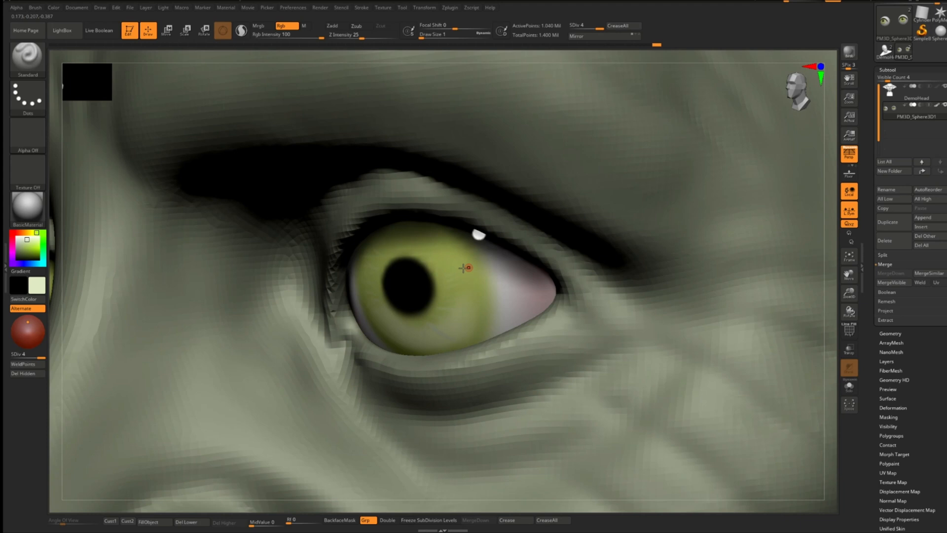
Darken the upper rim of the iris with strokes of near-black colour.
right_click_drag(527, 296, 473, 335, "ctrl")
left_click(23, 256)
left_click_drag(22, 256, 16, 260)
left_click_drag(369, 260, 413, 237)
right_click_drag(385, 229, 442, 226)
left_click_drag(517, 233, 555, 266)
Carve a thin line along the eyeball's lower edge beside the eyelid with the DamStandard brush.
mouse_move(567, 262)
right_mouse_down("shift")
mouse_move(523, 257)
mouse_move(454, 291)
right_mouse_up("shift")
key("b")
key("d")
key("s")
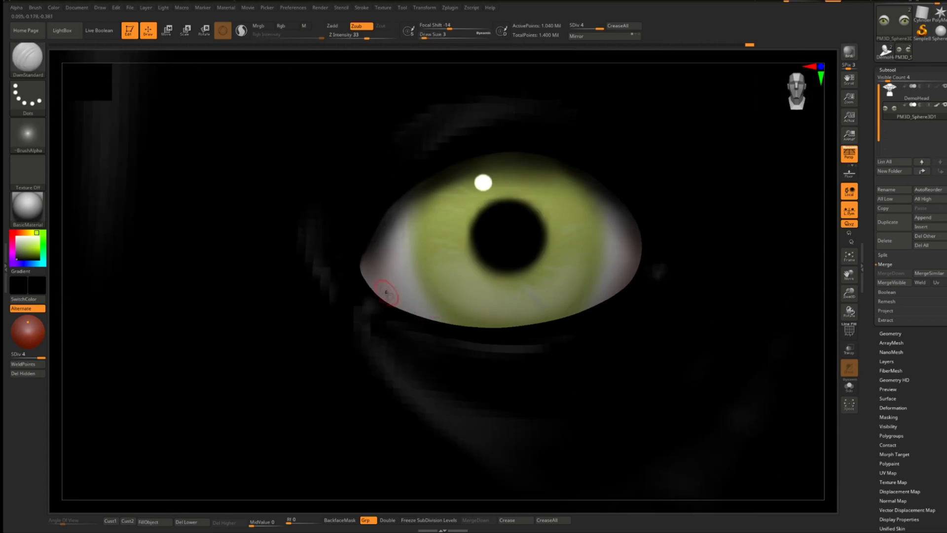
left_click_drag(376, 291, 454, 320)
mouse_move(512, 309)
right_mouse_down()
mouse_move(490, 317)
mouse_move(507, 325)
right_mouse_up()
key("]")
key("ctrl+z")
mouse_move(458, 320)
left_mouse_down()
mouse_move(597, 314)
mouse_move(529, 326)
left_mouse_up()
left_click_drag(674, 287, 602, 306)
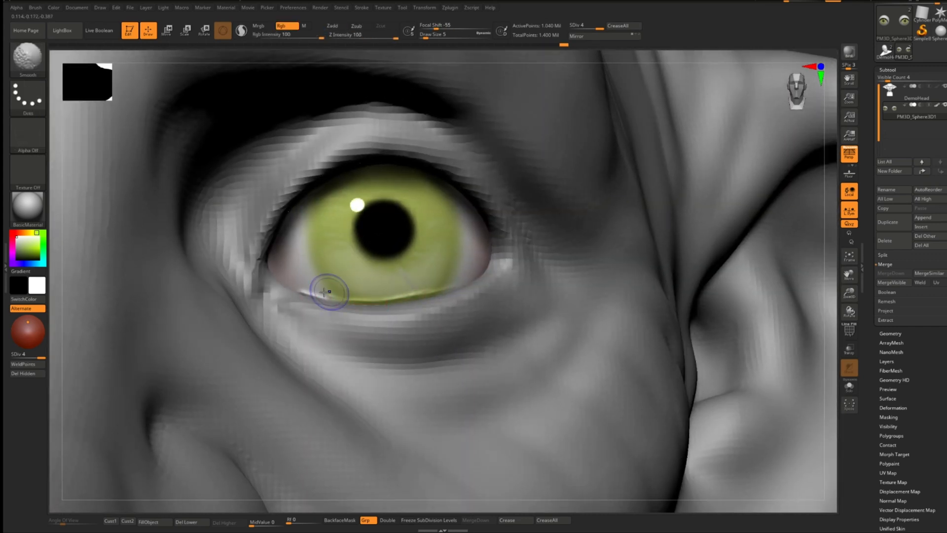
Render a BPR preview of the whole bust and save the project.
key("s")
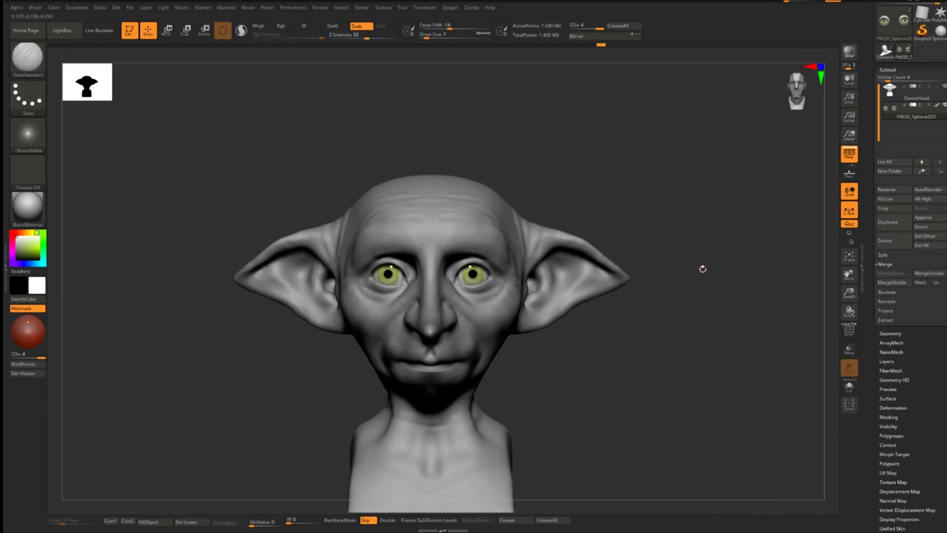
key("ctrl")
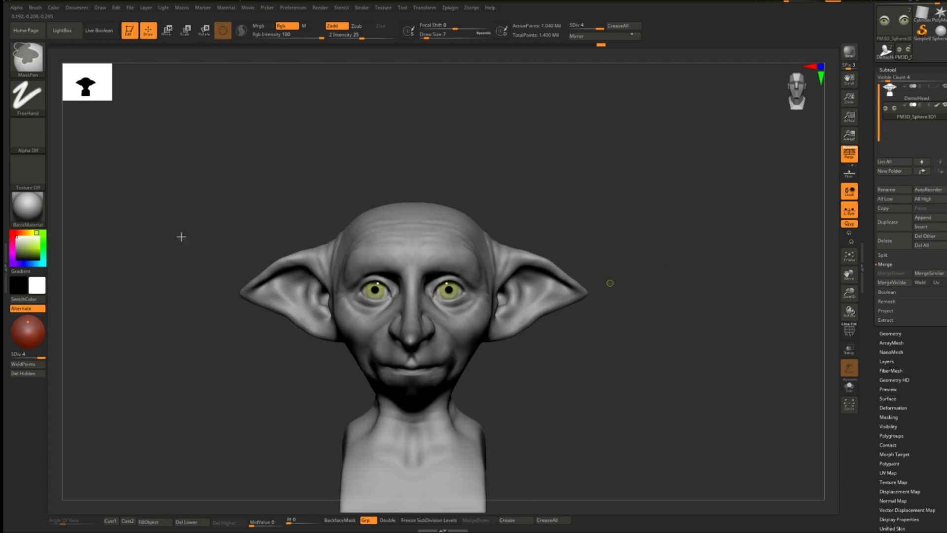
key("ctrl+s")
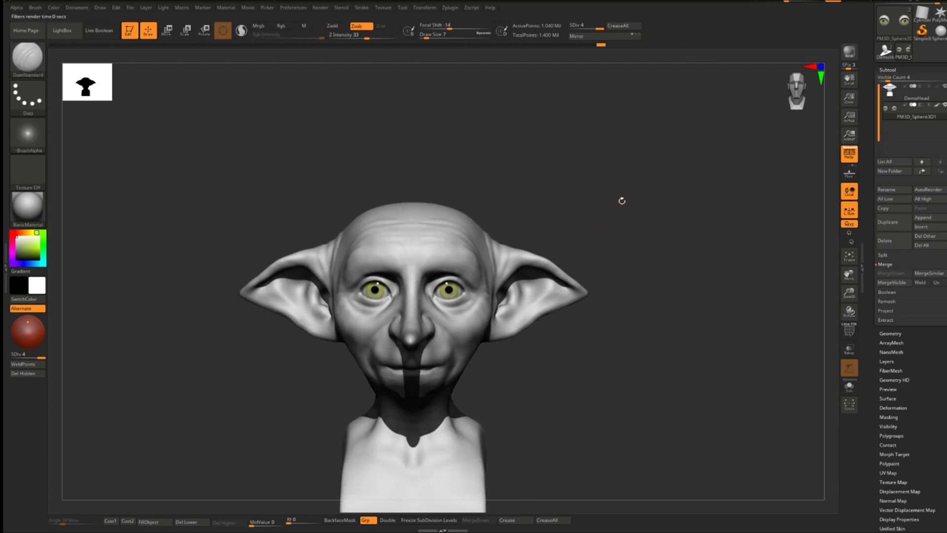
key("w")
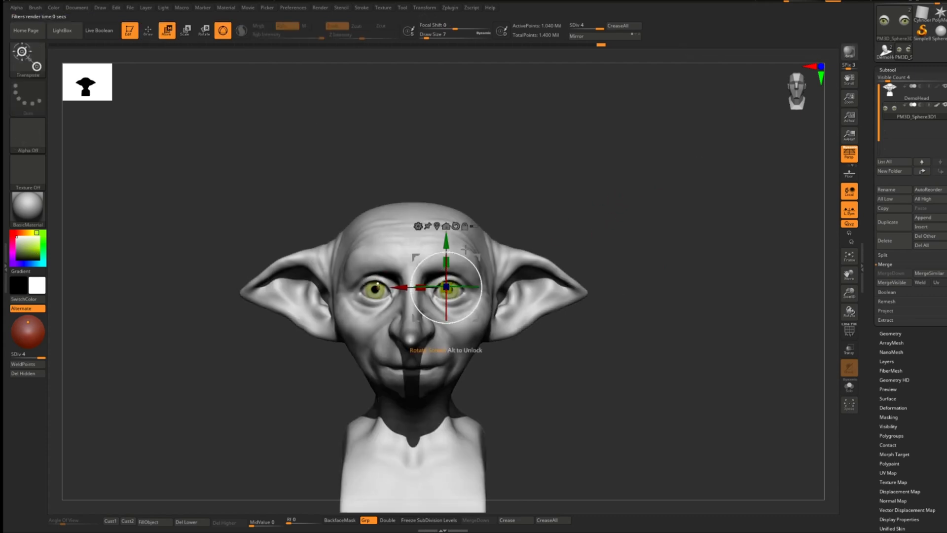
key("q")
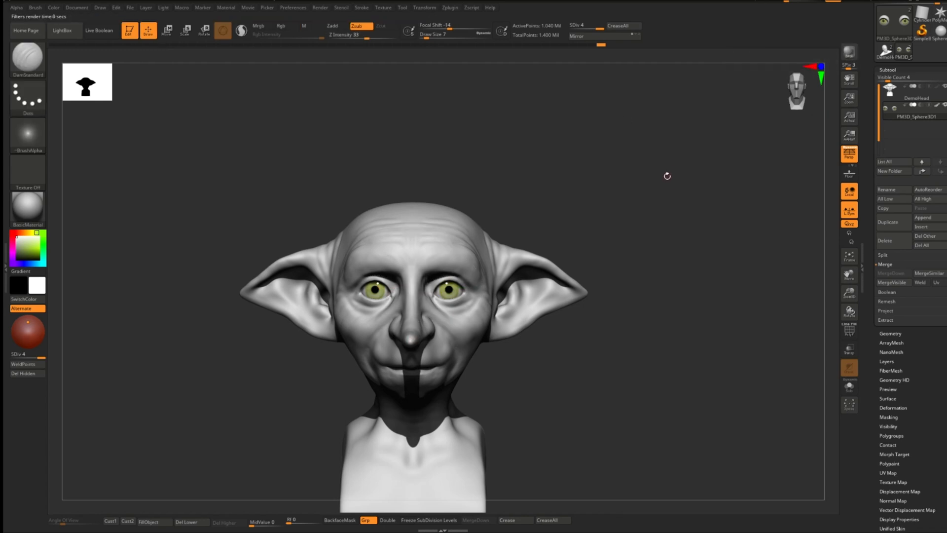
key("ctrl")
key("ctrl+s")
Switch the bust's material to SkinShade4.
right_click_drag(368, 270, 394, 228, "ctrl")
left_click(28, 207)
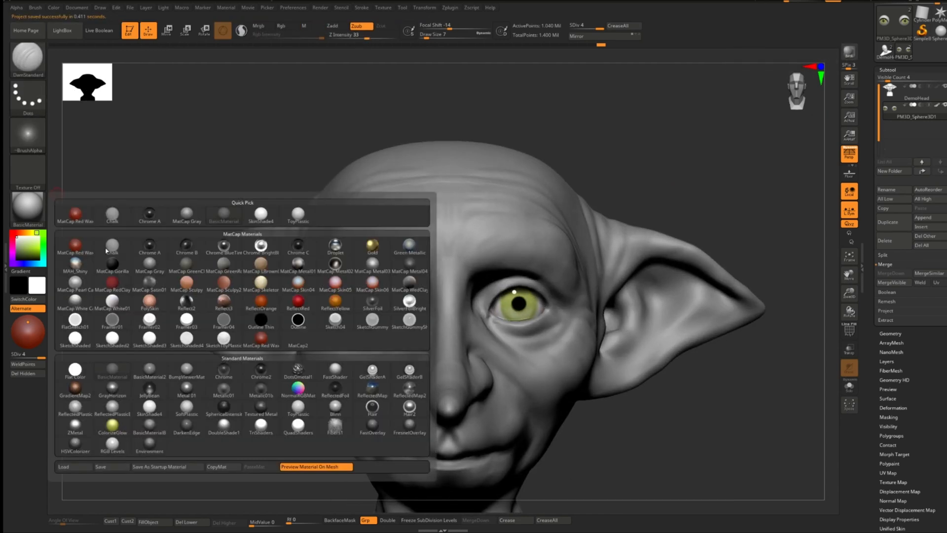
left_click(149, 408)
right_click_drag(257, 330, 186, 233, "ctrl")
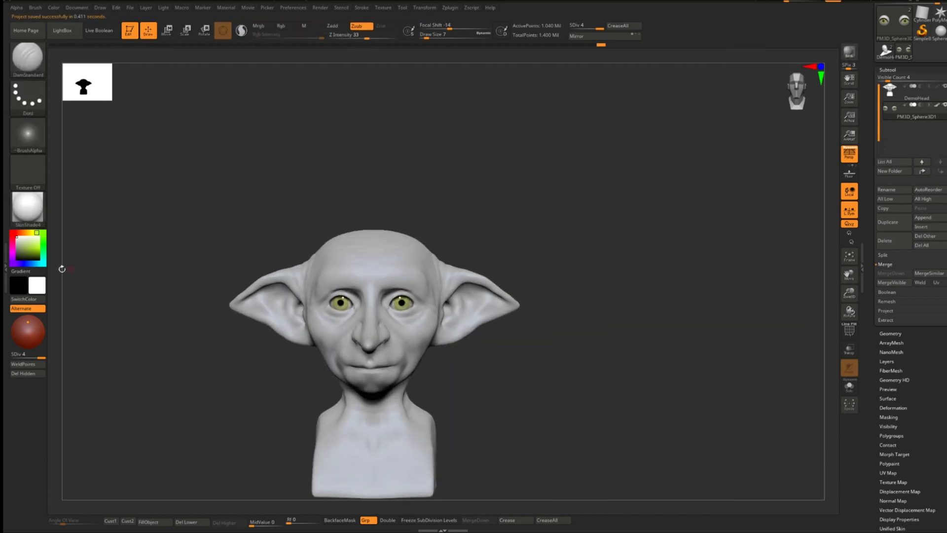
Open the side tray with the material settings and turn on WaxPreview in the render properties.
left_click(5, 267)
left_click(418, 8)
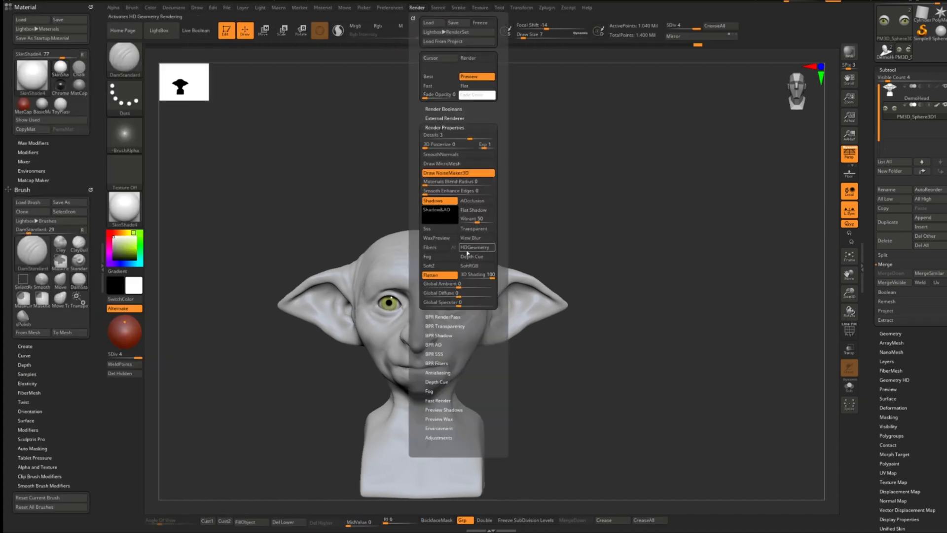
left_click(434, 239)
left_click(438, 336)
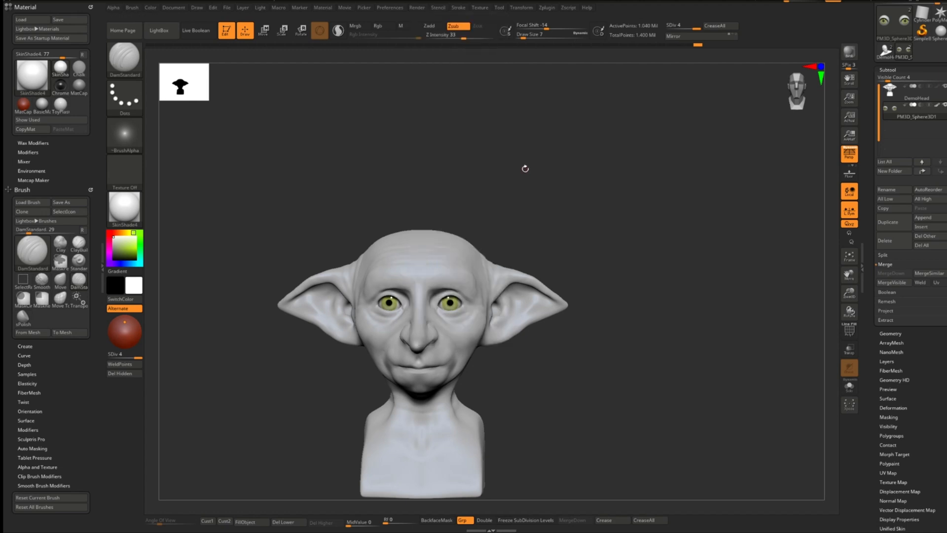
left_click_drag(509, 196, 548, 143, "alt")
Set the SkinShade4 wax strength to 48, render the bust with BPR, and save the project.
left_click(37, 143)
left_click(31, 183)
left_click(33, 144)
key("Return")
left_click_drag(36, 153, 49, 150)
left_click(848, 52)
key("ctrl+s")
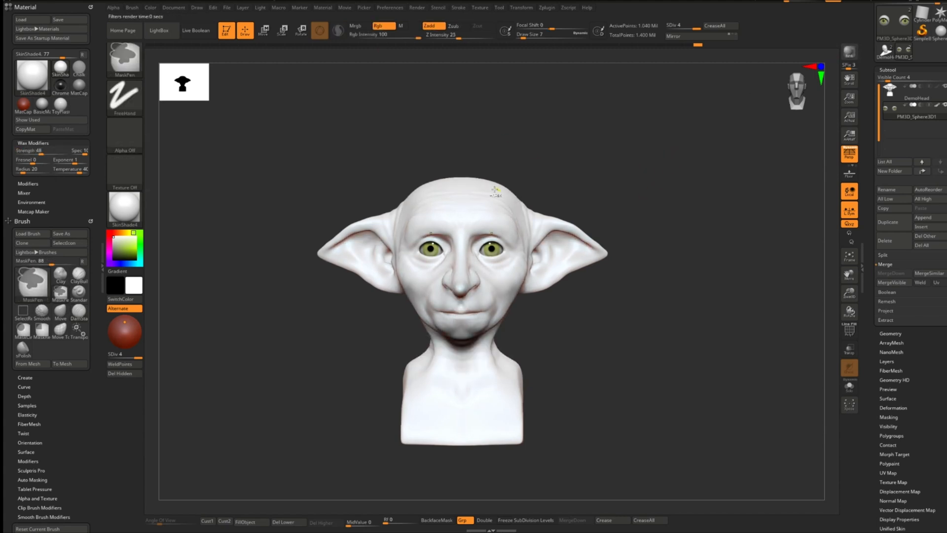
Make the head the active subtool and choose the Standard brush at draw size 31.
right_click_drag(489, 190, 546, 266, "ctrl")
left_click(493, 221, "alt")
mouse_move(346, 279)
right_mouse_down()
mouse_move(437, 286)
mouse_move(493, 266)
mouse_move(510, 286)
mouse_move(475, 256)
right_mouse_up()
key("b")
key("s")
key("t")
key("s")
left_click_drag(442, 298, 448, 298)
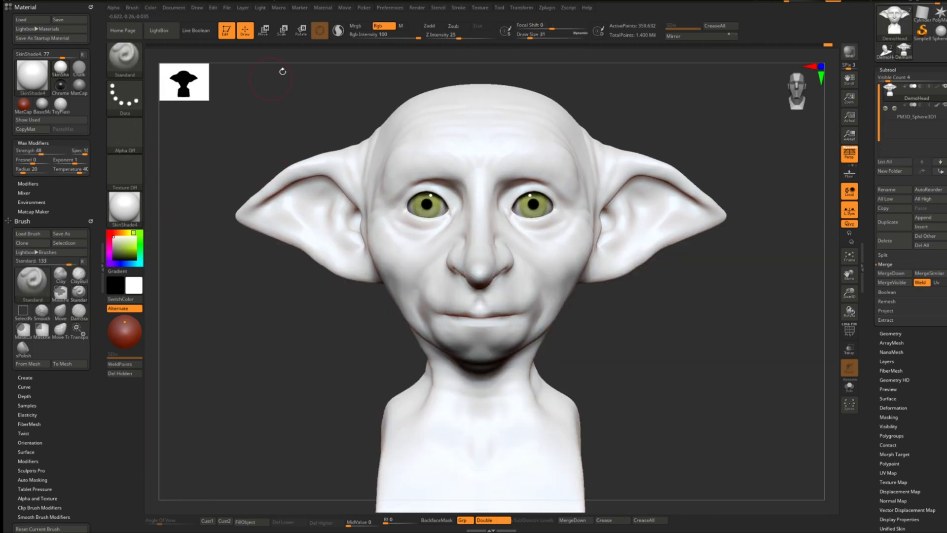
Pick a light peach skin colour and fill the head with it.
left_click_drag(111, 245, 123, 243)
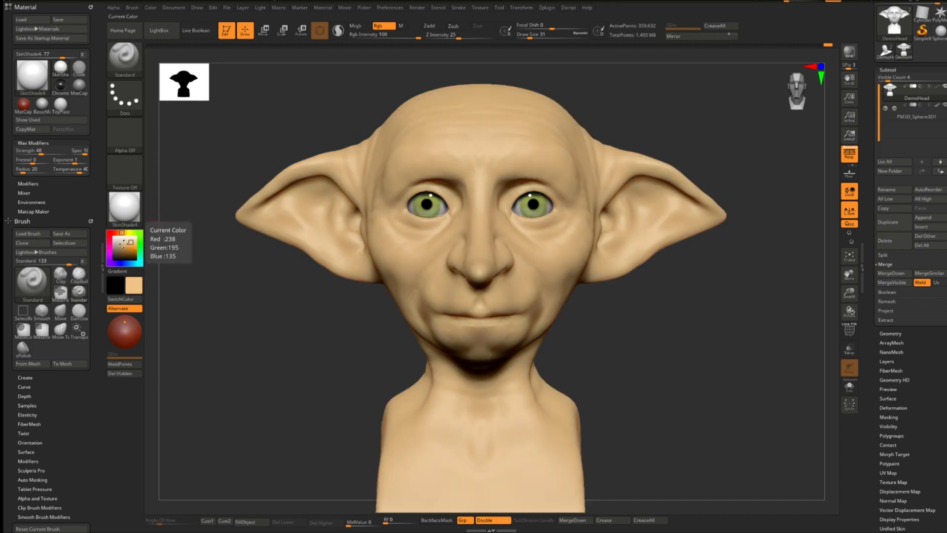
left_click(127, 244)
mouse_move(268, 276)
right_mouse_down("ctrl")
mouse_move(271, 217)
mouse_move(273, 262)
right_mouse_up("ctrl")
left_click(120, 233)
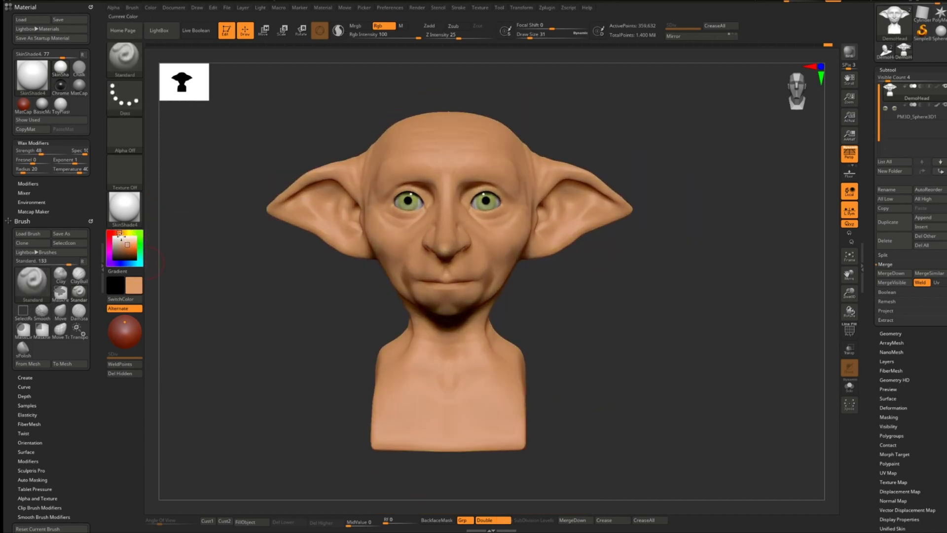
left_click(129, 243)
left_click(245, 524)
Raise the head's DynaMesh resolution to 1208 and remesh it.
right_click_drag(446, 315, 611, 375)
right_click_drag(611, 374, 537, 365)
right_click_drag(707, 287, 705, 221, "shift")
left_click(892, 332)
left_click(891, 71)
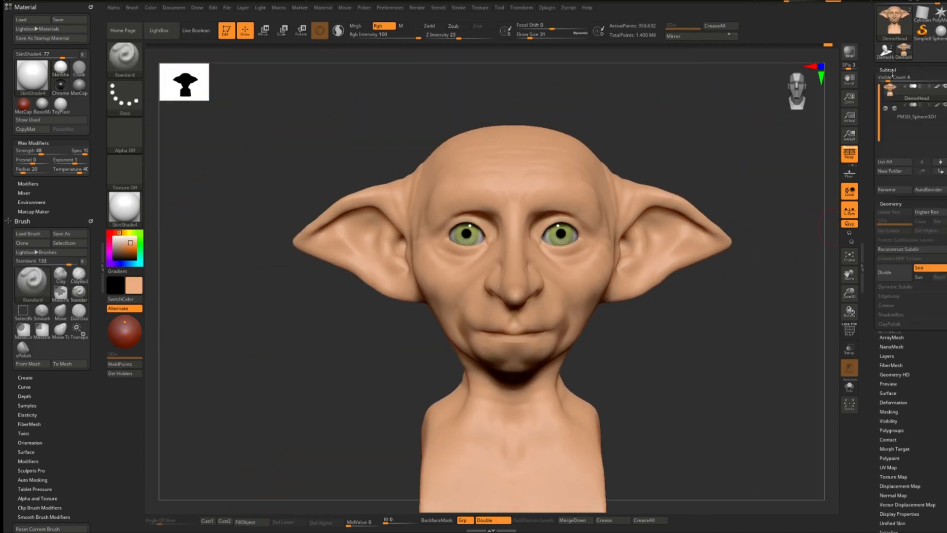
left_click(894, 333)
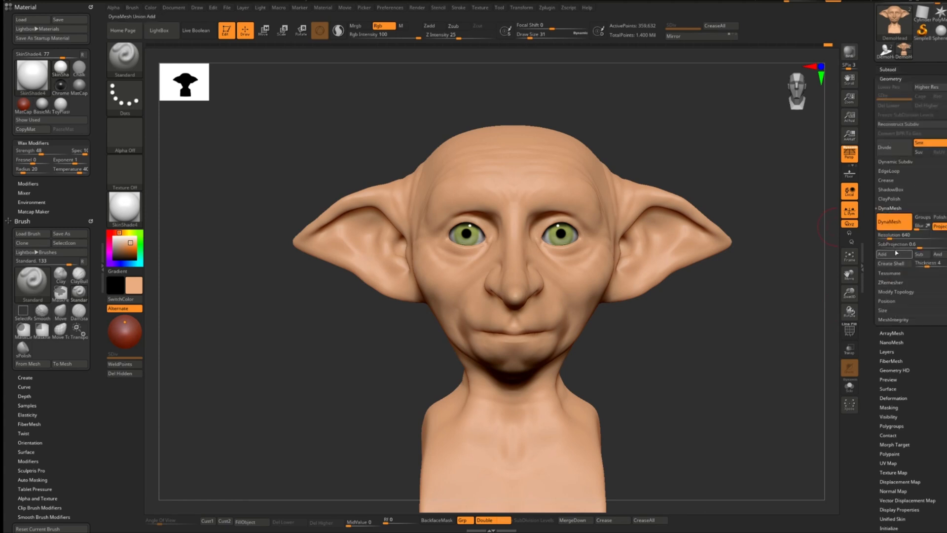
left_click(897, 226)
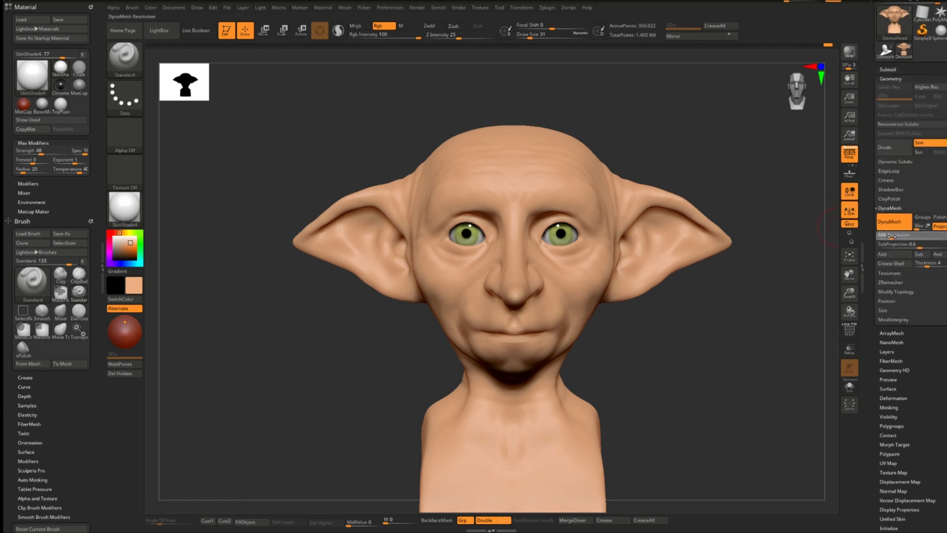
key("ctrl")
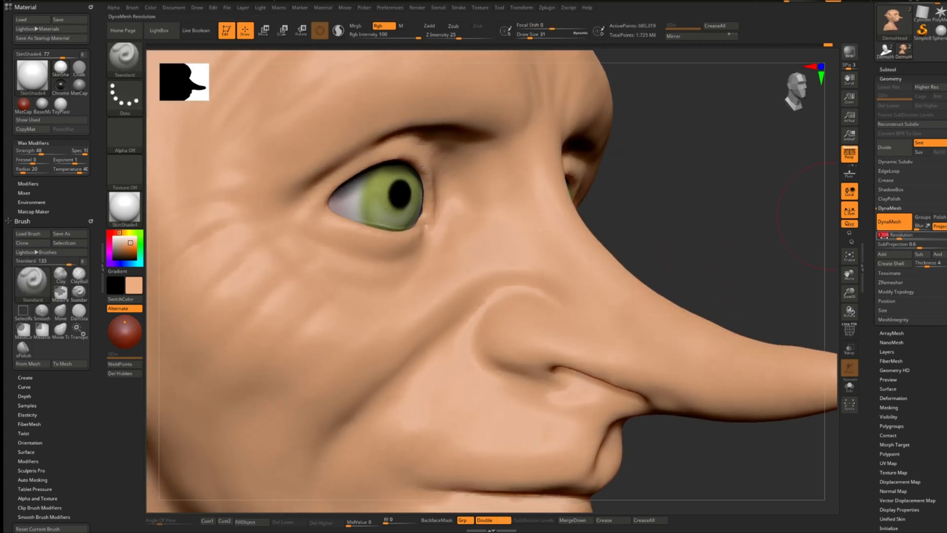
Deepen the crease around the nostril wing with the DamStandard brush at draw size 14, and smooth it.
key("b")
key("d")
key("s")
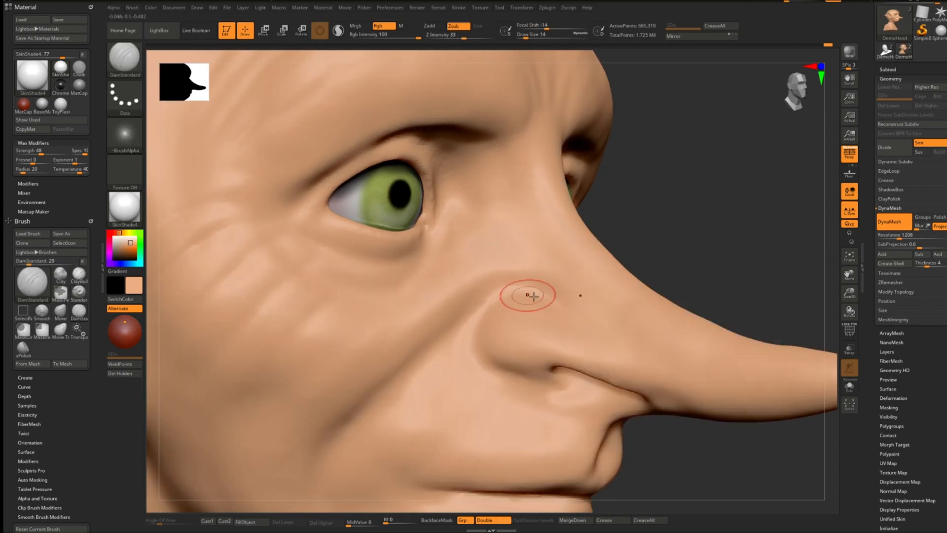
mouse_move(477, 306)
left_mouse_down()
mouse_move(473, 323)
mouse_move(500, 373)
left_mouse_up()
key("ctrl")
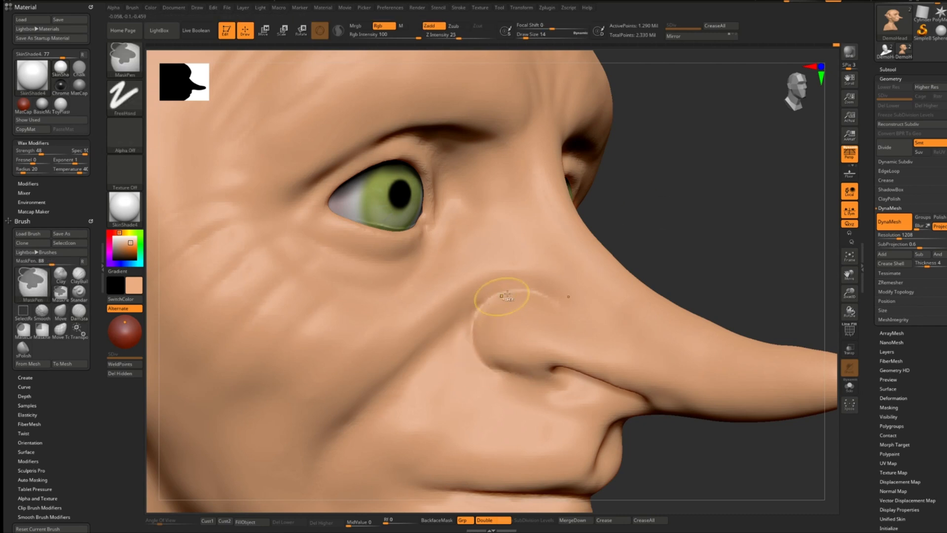
left_click_drag(490, 300, 488, 305, "shift")
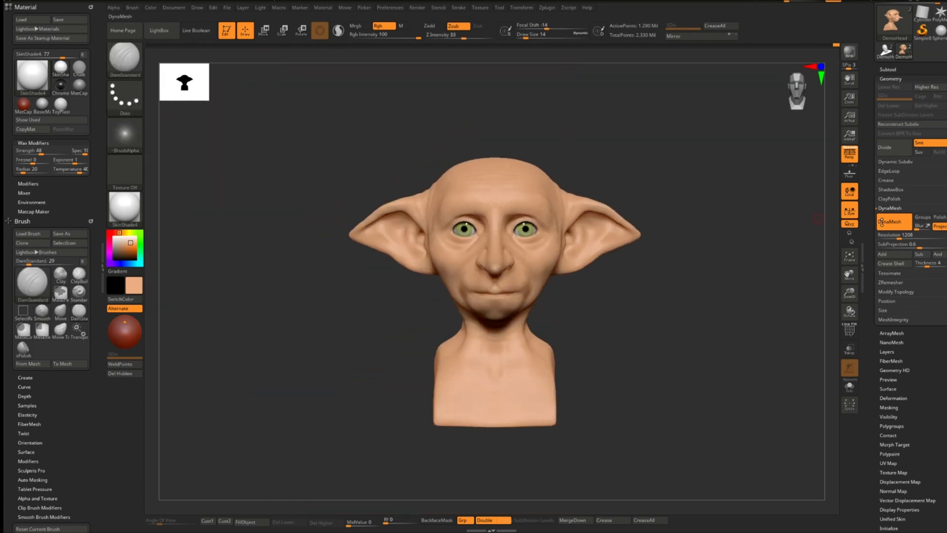
Retopologize the head with ZRemesher and subdivide it three times.
key("ctrl")
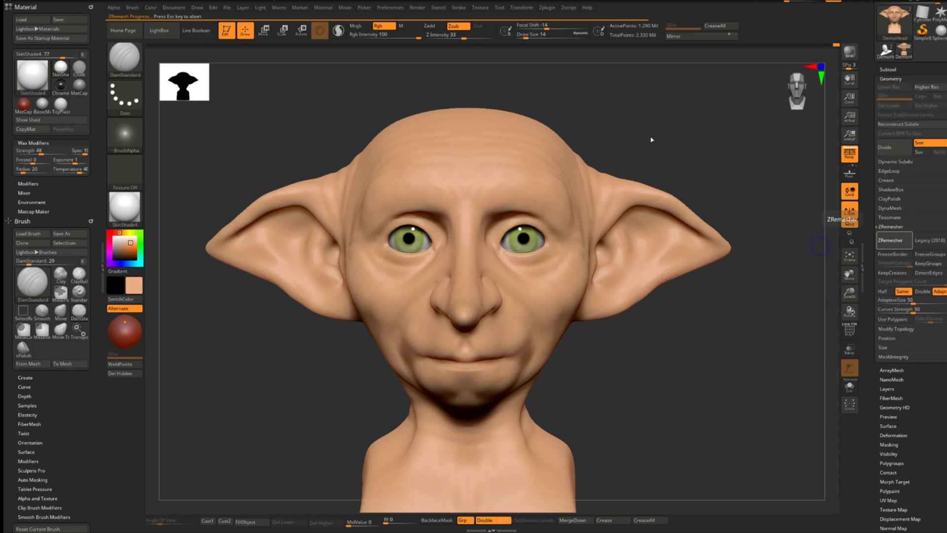
key("ctrl+d")
key("ctrl+d")
key("ctrl+d")
Switch the material to BasicMaterial and prepare the Standard brush at draw size 8 for work around the eyes.
right_click_drag(502, 209, 530, 222)
right_click_drag(530, 222, 524, 250, "ctrl")
left_click(215, 370)
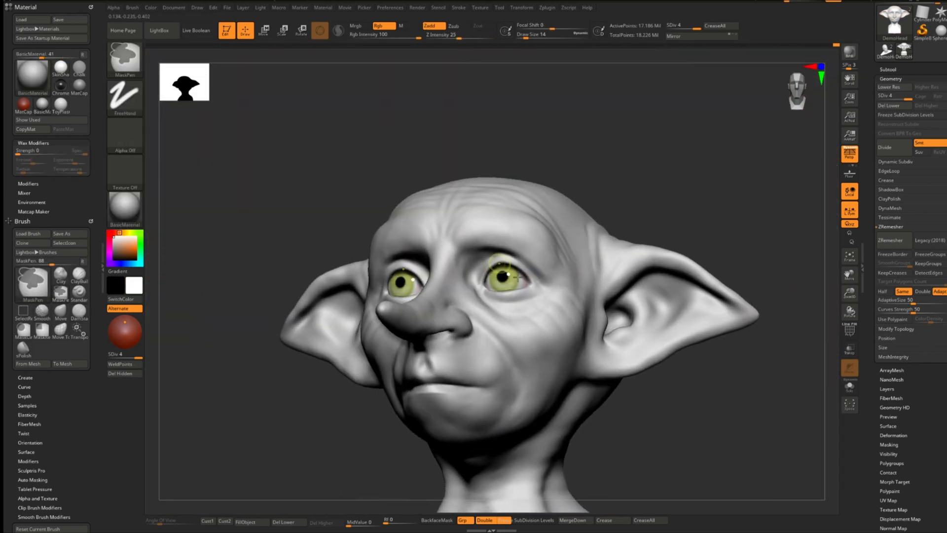
key("b")
key("m")
key("p")
right_click_drag(489, 262, 486, 290, "ctrl")
key("s")
left_click_drag(486, 290, 481, 290)
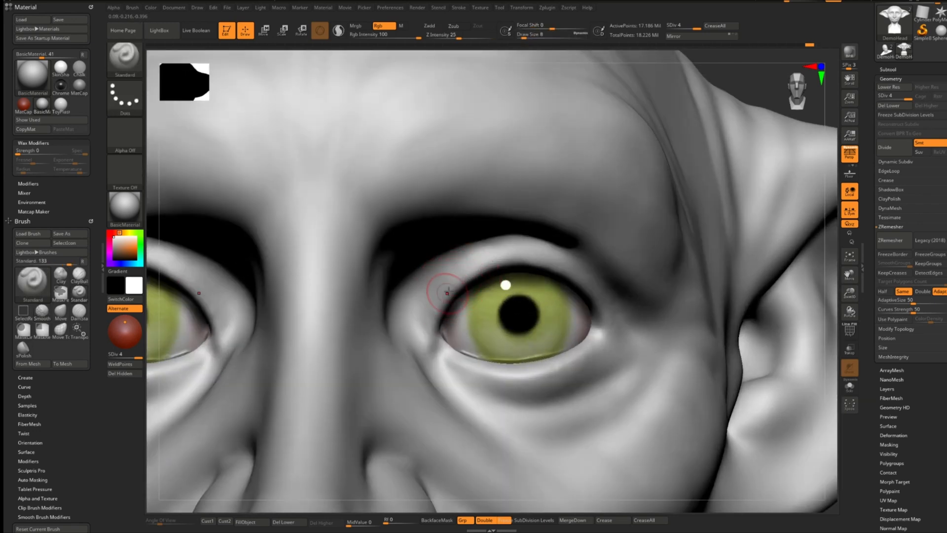
Refine and smooth the upper eyelid near the inner eye corner, and lower the head to subdivision level 3.
right_click_drag(440, 299, 553, 270)
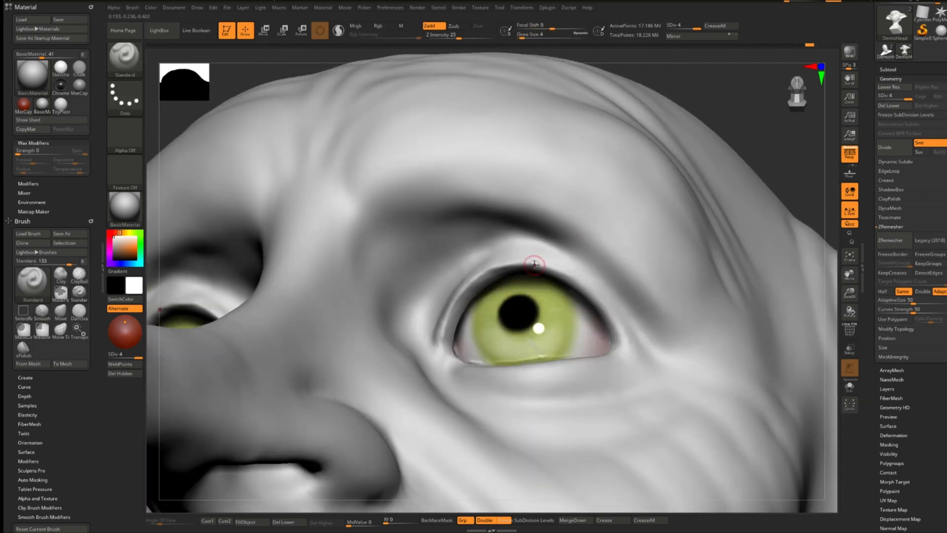
right_click_drag(615, 314, 465, 270)
left_click_drag(465, 270, 488, 263, "shift")
left_click(679, 28)
key("d")
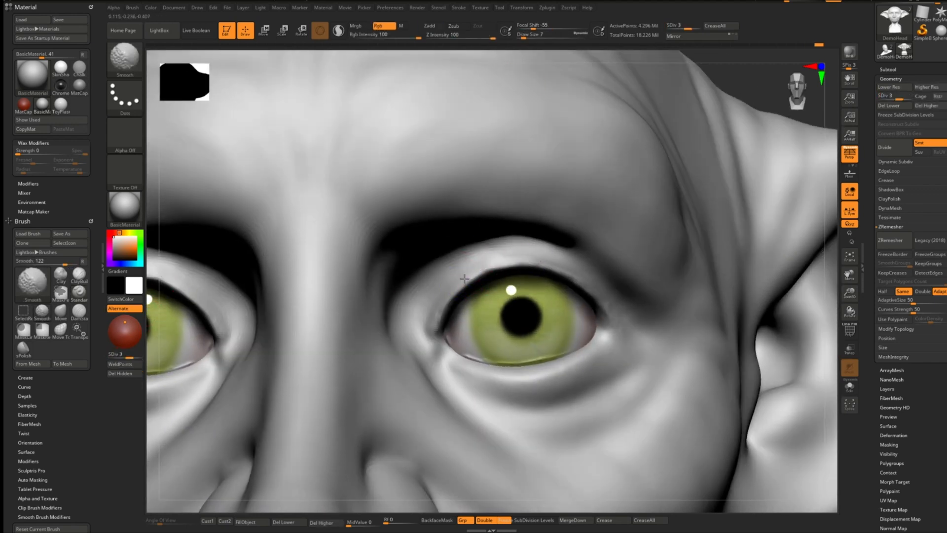